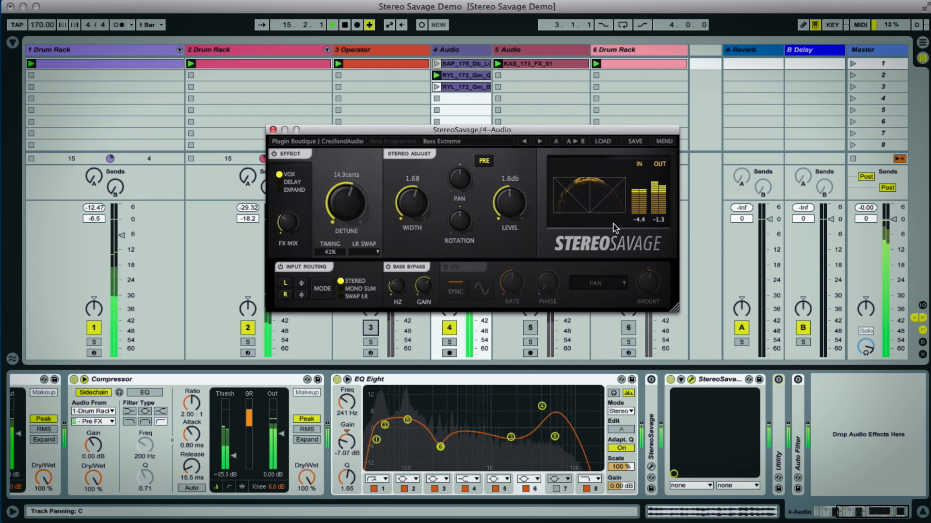
- Select the 3 Operator track and activate it so it is heard in the mix
{"action": "left_click", "coordinate": [368, 49]}
{"action": "left_click", "coordinate": [369, 330]}
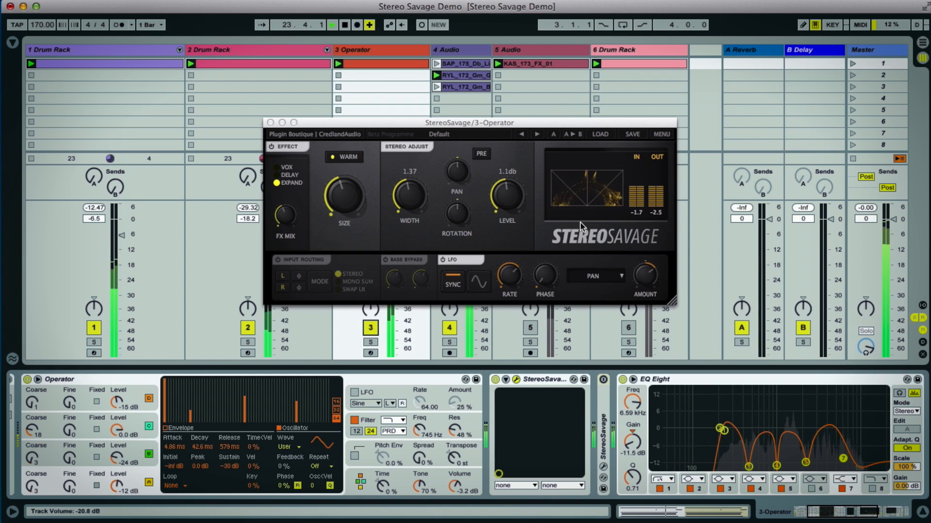
- Select the 4 Audio track and set its Stereo Savage Width to 1.53
{"action": "left_click", "coordinate": [461, 48]}
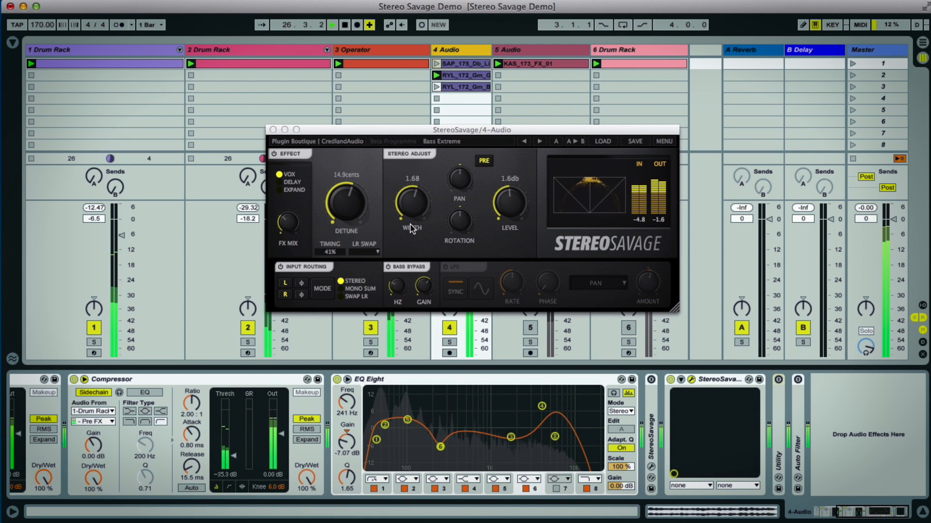
{"action": "mouse_move", "coordinate": [410, 228]}
{"action": "left_mouse_down"}
{"action": "mouse_move", "coordinate": [414, 243]}
{"action": "mouse_move", "coordinate": [410, 175]}
{"action": "mouse_move", "coordinate": [411, 217]}
{"action": "left_mouse_up"}
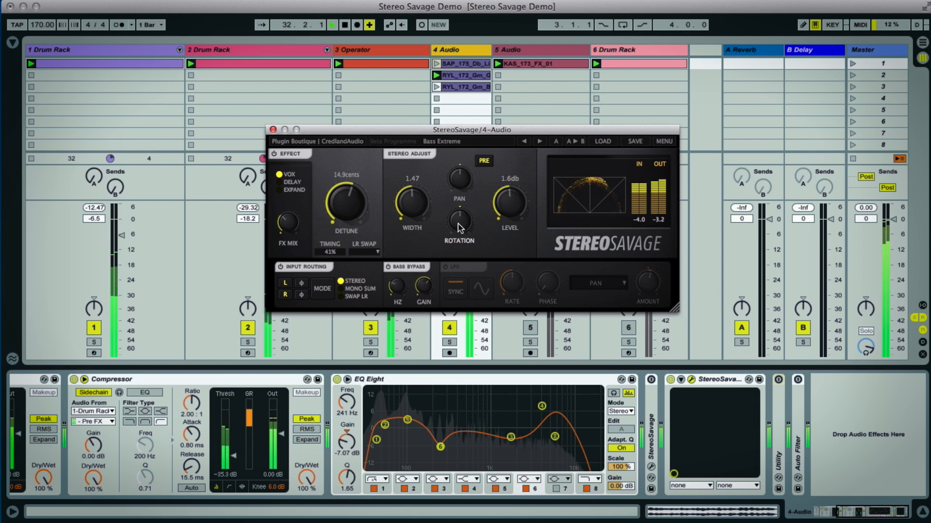
{"action": "left_click_drag", "start_coordinate": [412, 211], "coordinate": [411, 207]}
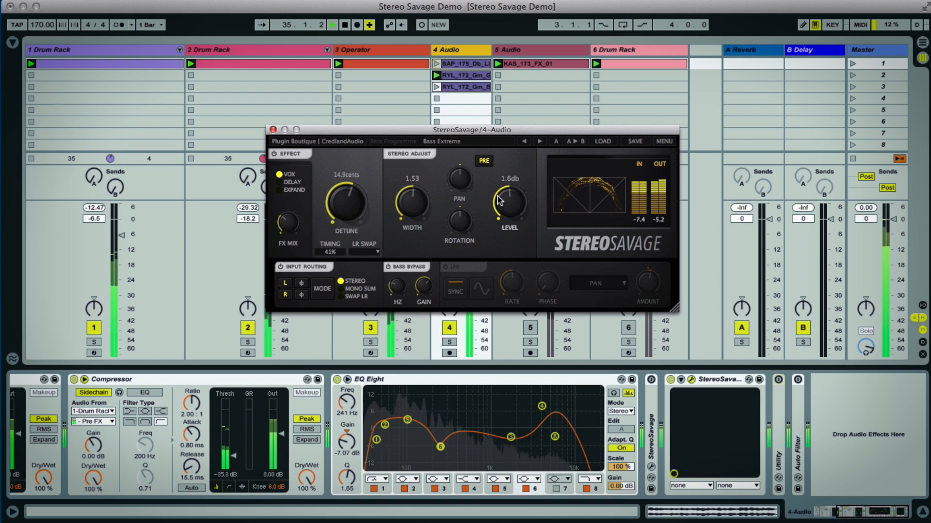
- Listen to the mix with the 1 Drum Rack track muted and reactivate the track
{"action": "left_click", "coordinate": [94, 328]}
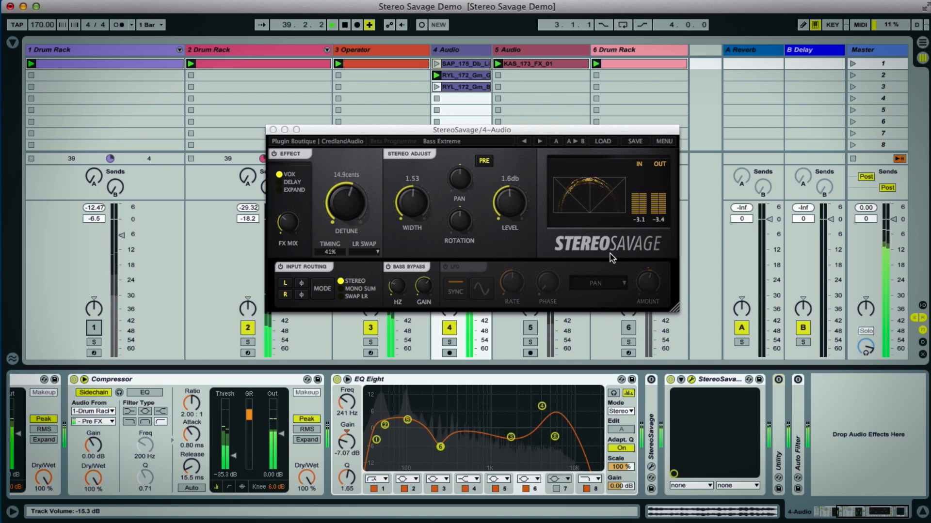
{"action": "key", "text": "0"}
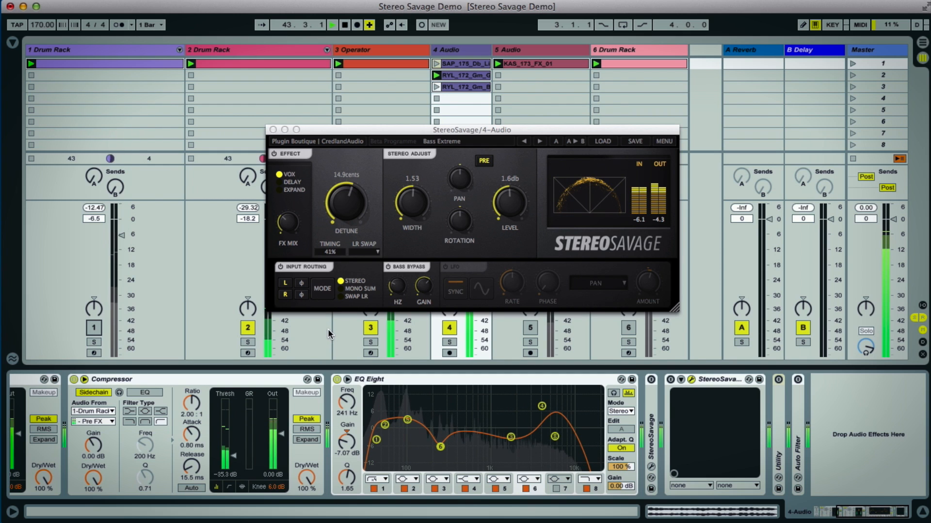
{"action": "key", "text": "0"}
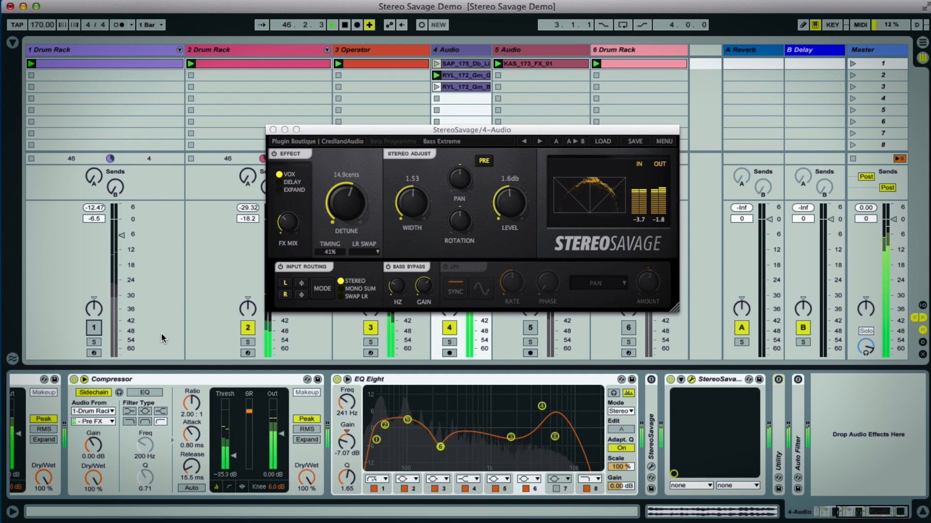
{"action": "left_click", "coordinate": [94, 327]}
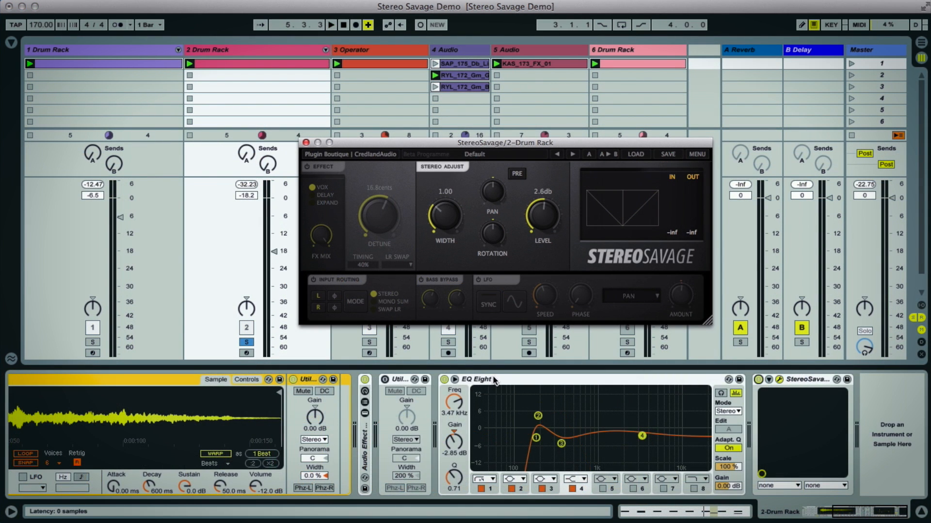
- Start playback of the soloed 2 Drum Rack track with its Stereo Savage window open
{"action": "scroll", "coordinate": [495, 381], "scroll_direction": "left", "scroll_amount": 5}
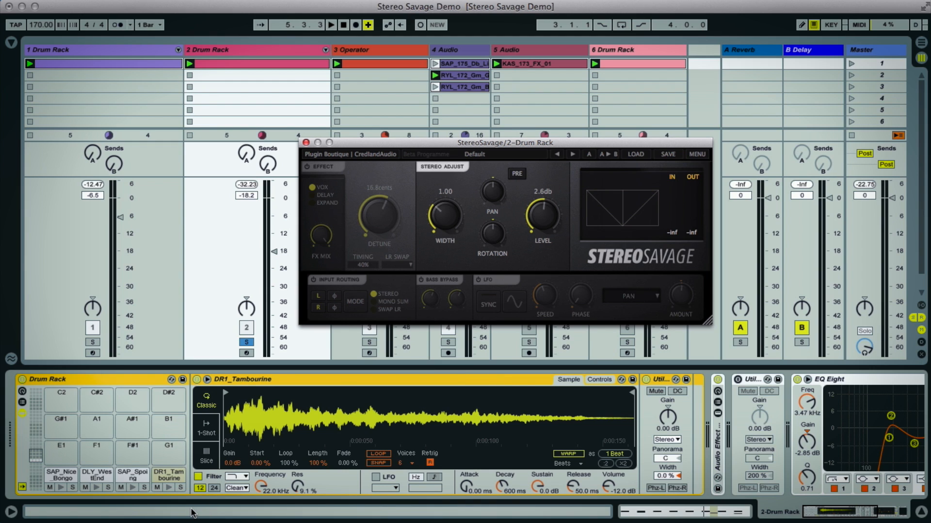
{"action": "key", "text": "space"}
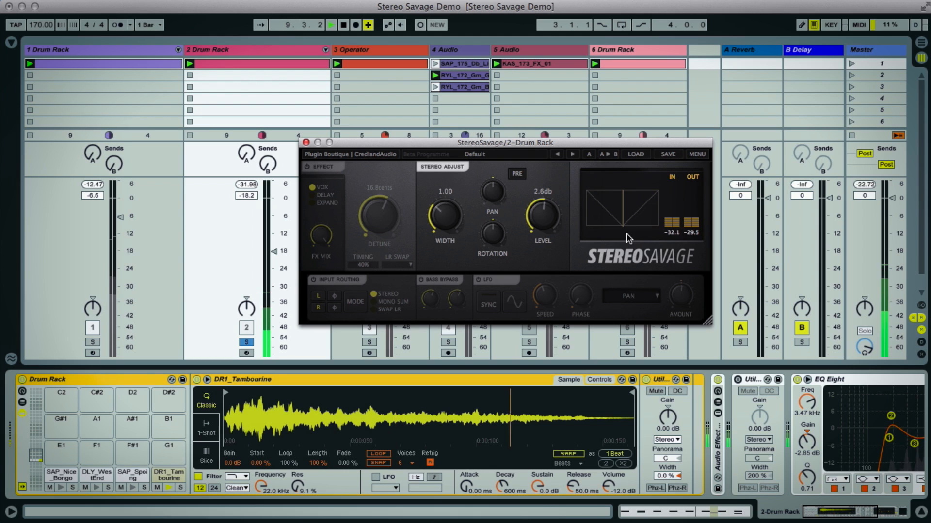
- Try Stereo Savage Width at 2.09 and 1.86 and an off-centre Pan on the tambourine, resetting both controls to default
{"action": "left_click_drag", "start_coordinate": [450, 224], "coordinate": [425, 167]}
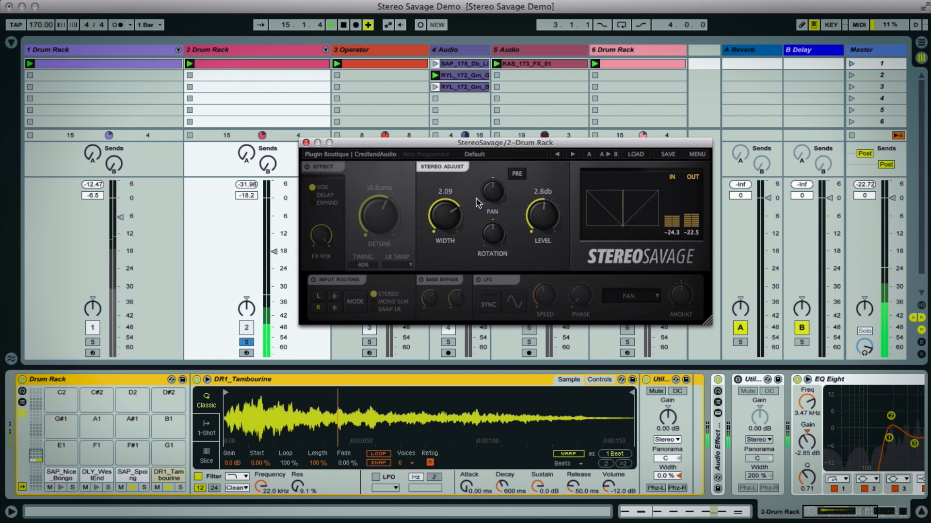
{"action": "left_click_drag", "start_coordinate": [448, 208], "coordinate": [448, 219]}
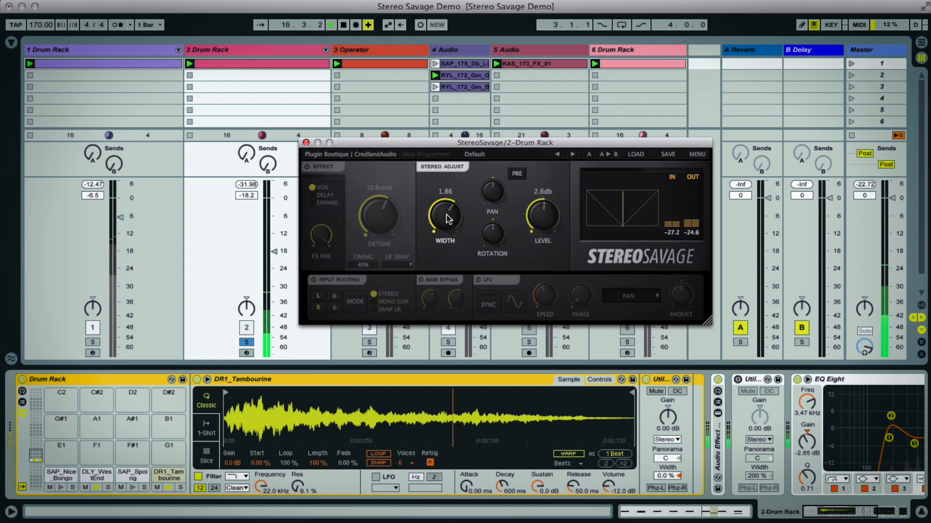
{"action": "double_click", "coordinate": [439, 213]}
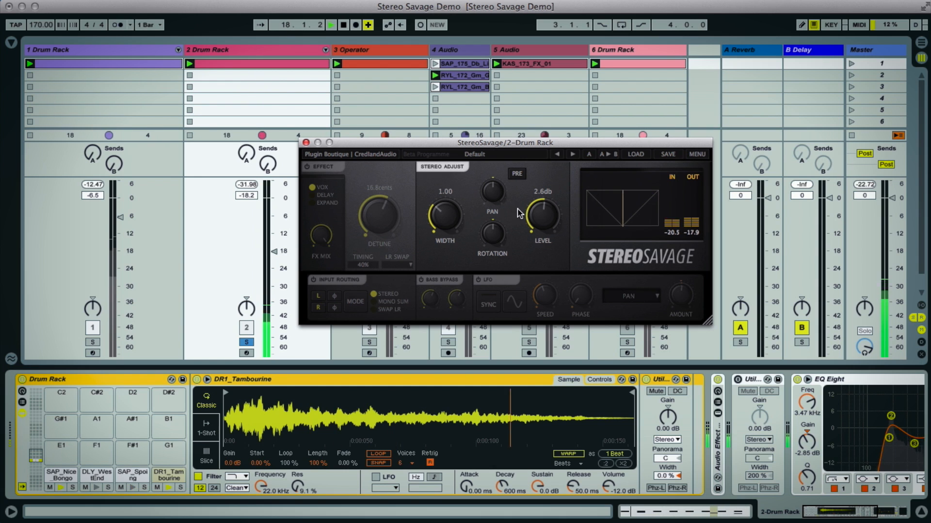
{"action": "mouse_move", "coordinate": [493, 181]}
{"action": "left_mouse_down"}
{"action": "mouse_move", "coordinate": [494, 202]}
{"action": "mouse_move", "coordinate": [492, 118]}
{"action": "mouse_move", "coordinate": [506, 189]}
{"action": "mouse_move", "coordinate": [502, 238]}
{"action": "left_mouse_up"}
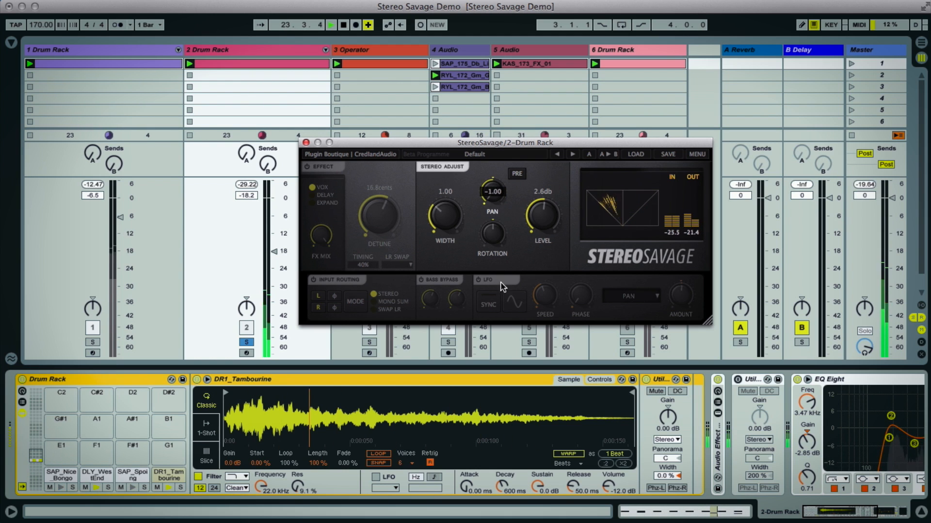
{"action": "double_click", "coordinate": [490, 196]}
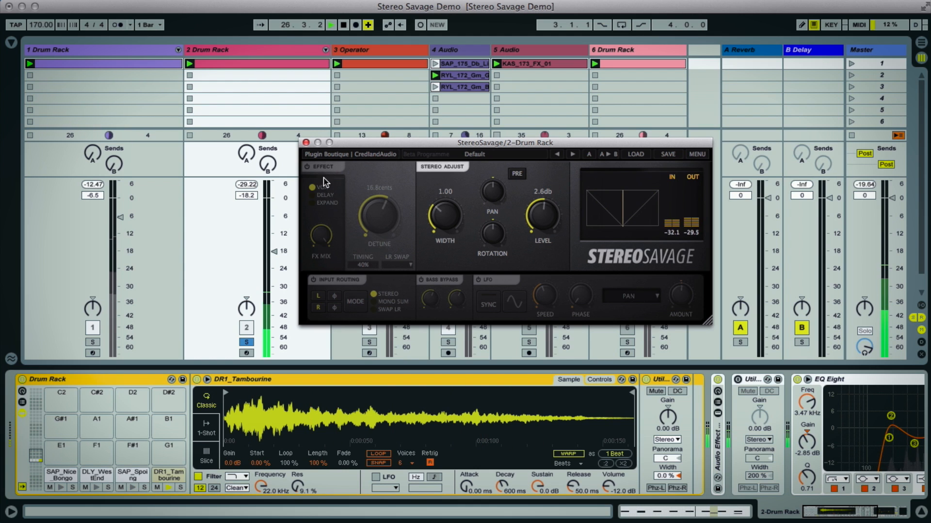
- Enable the Vox effect with Detune at 18.4 cents and compare the sound with the effect switched off and on
{"action": "left_click", "coordinate": [307, 167]}
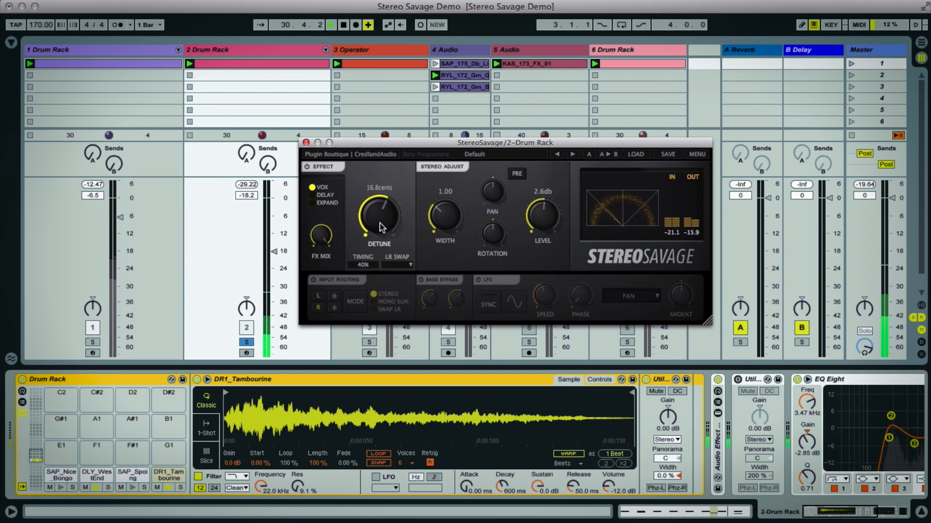
{"action": "left_click_drag", "start_coordinate": [380, 222], "coordinate": [380, 219]}
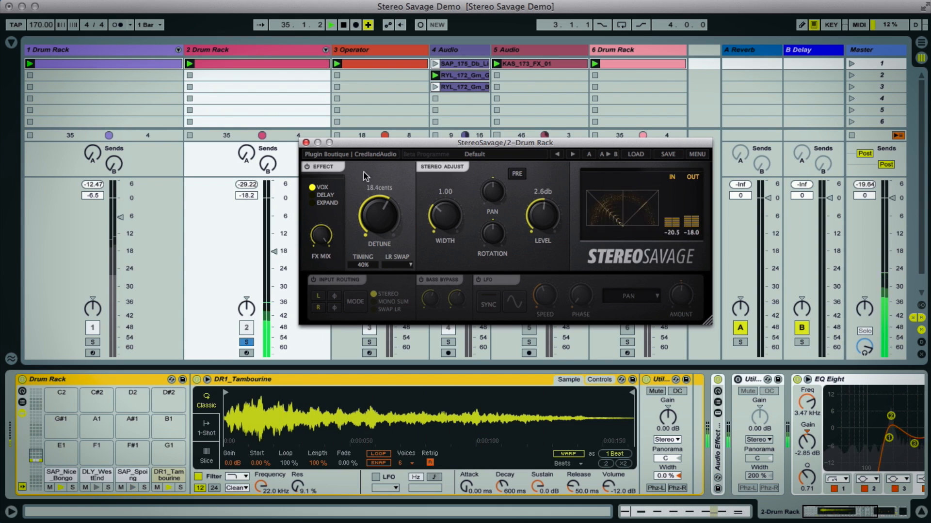
{"action": "left_click", "coordinate": [308, 167]}
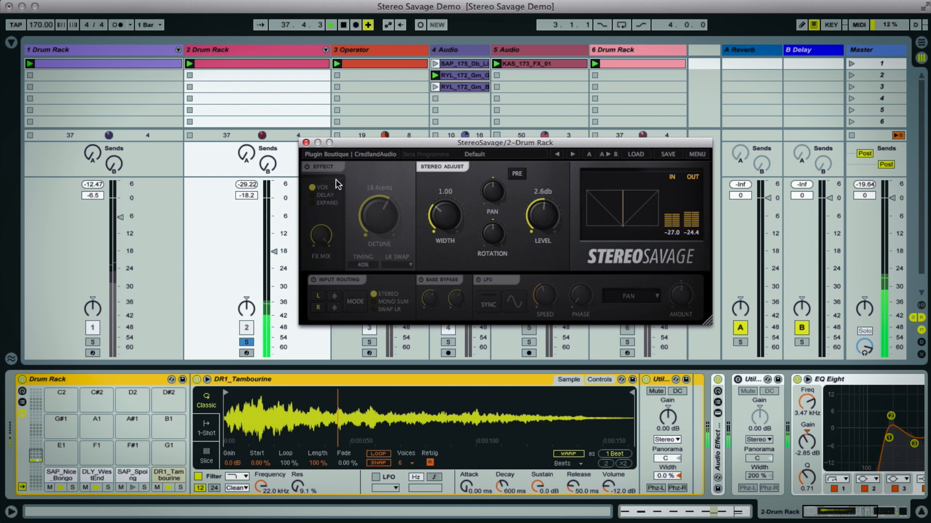
{"action": "left_click", "coordinate": [308, 167]}
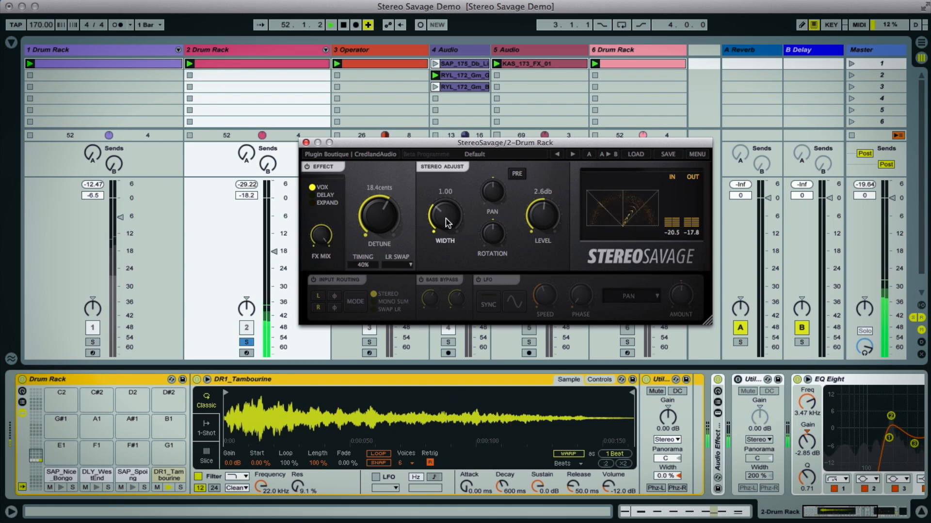
- Try raising the Width to 1.88 with the Vox effect on and return it to 1.00
{"action": "left_click_drag", "start_coordinate": [447, 222], "coordinate": [447, 205]}
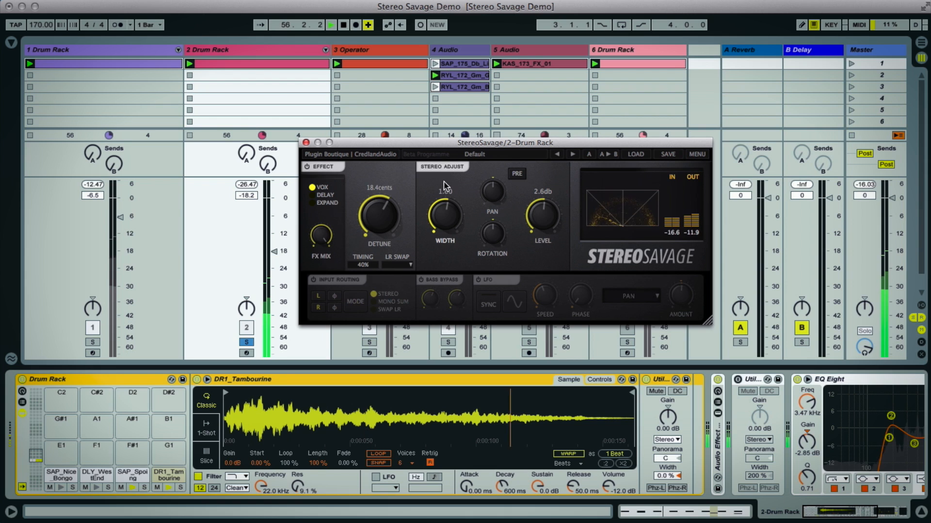
{"action": "left_click_drag", "start_coordinate": [445, 186], "coordinate": [450, 177]}
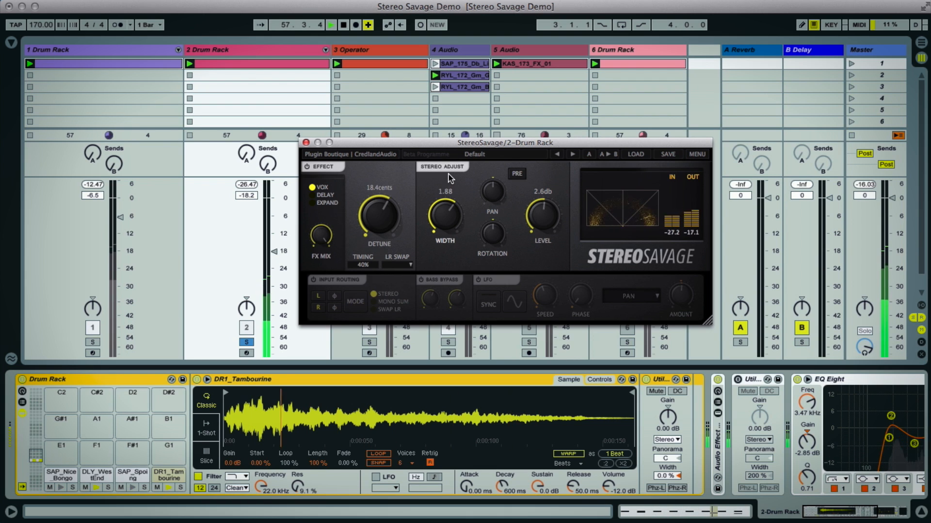
{"action": "left_click_drag", "start_coordinate": [450, 207], "coordinate": [443, 213]}
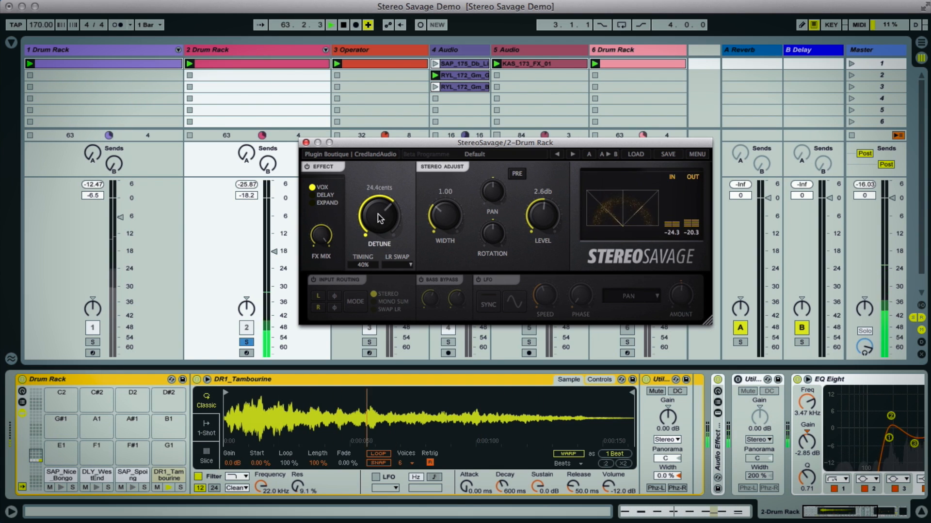
- Set the Vox effect's Detune to 40.0 cents and its Timing to Tight
{"action": "left_click_drag", "start_coordinate": [380, 216], "coordinate": [379, 195]}
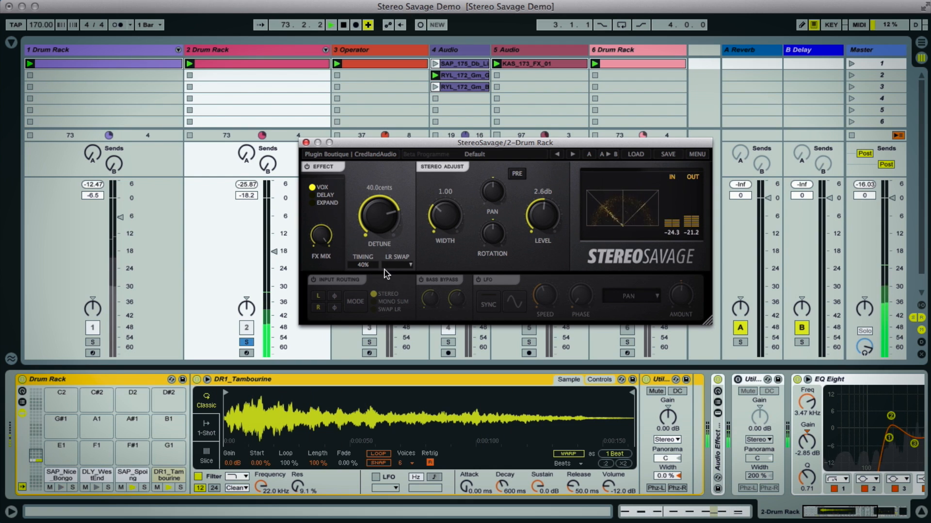
{"action": "left_click_drag", "start_coordinate": [365, 268], "coordinate": [364, 271]}
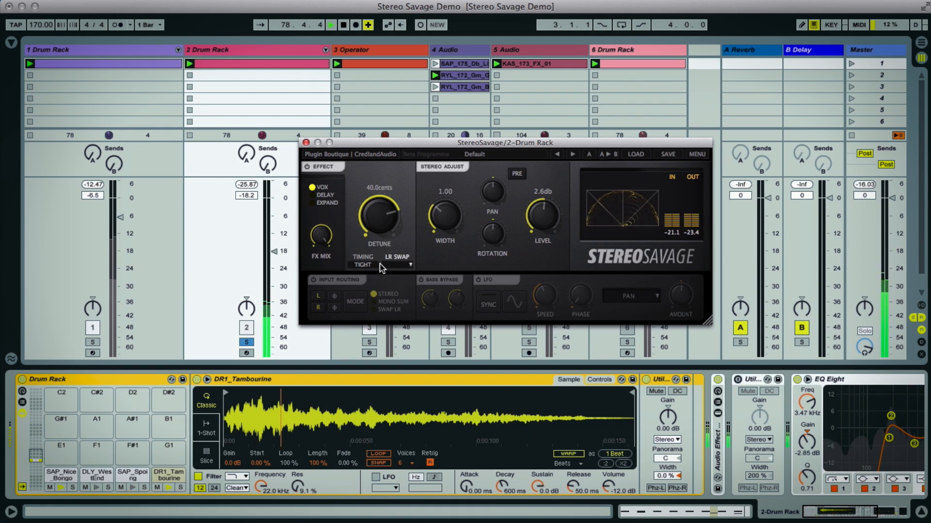
{"action": "left_click_drag", "start_coordinate": [362, 264], "coordinate": [363, 216]}
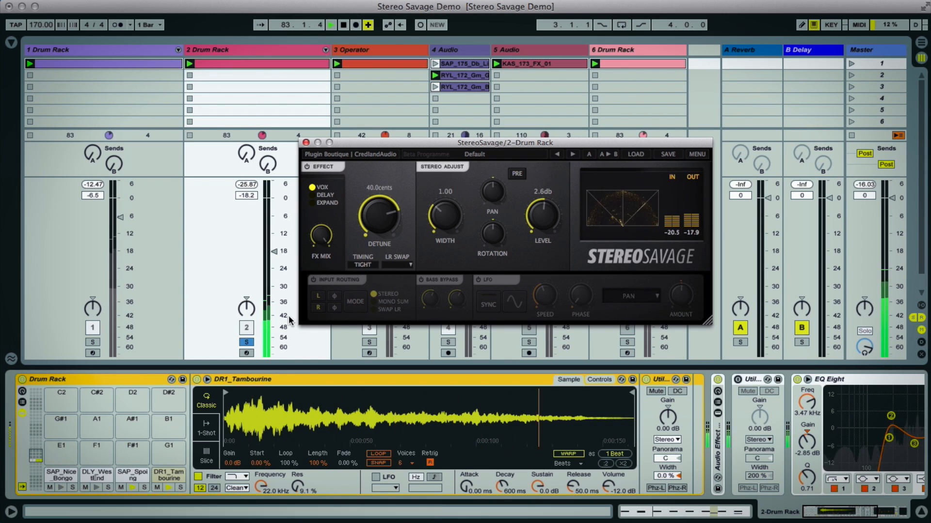
- Raise the 2 Drum Rack track volume to -4.3 dB and set the Vox Timing to Loose
{"action": "left_click_drag", "start_coordinate": [275, 251], "coordinate": [274, 211]}
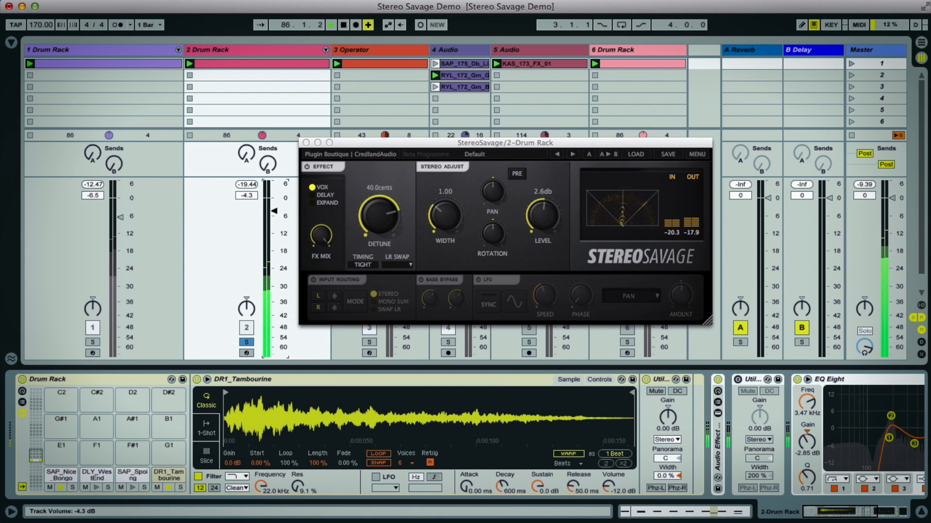
{"action": "left_click", "coordinate": [365, 266]}
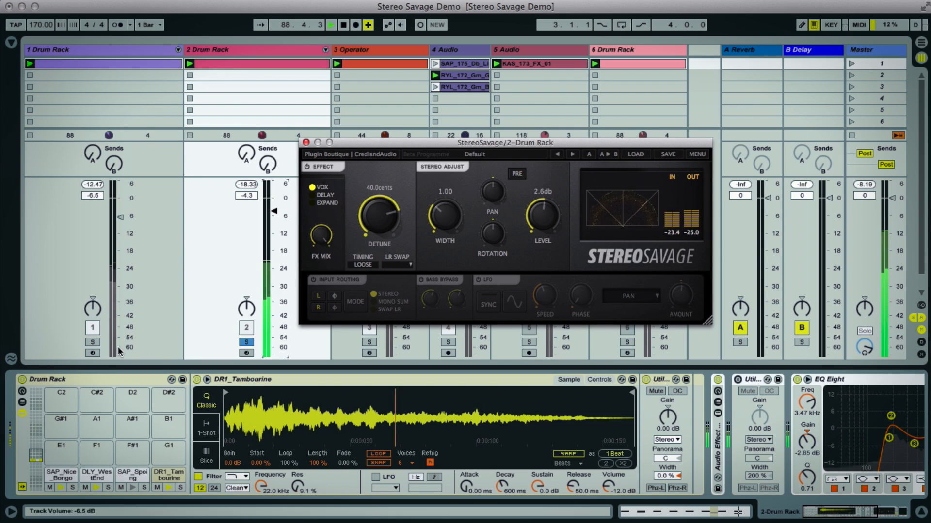
- Solo the 1 Drum Rack track alongside the 2 Drum Rack track and set the Vox Timing back to Tight
{"action": "left_click", "coordinate": [92, 342]}
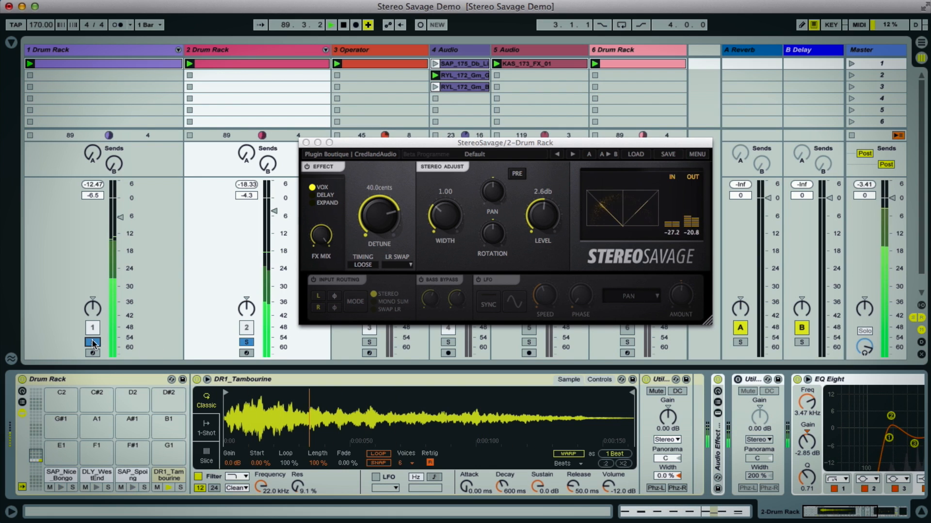
{"action": "left_click", "coordinate": [363, 266]}
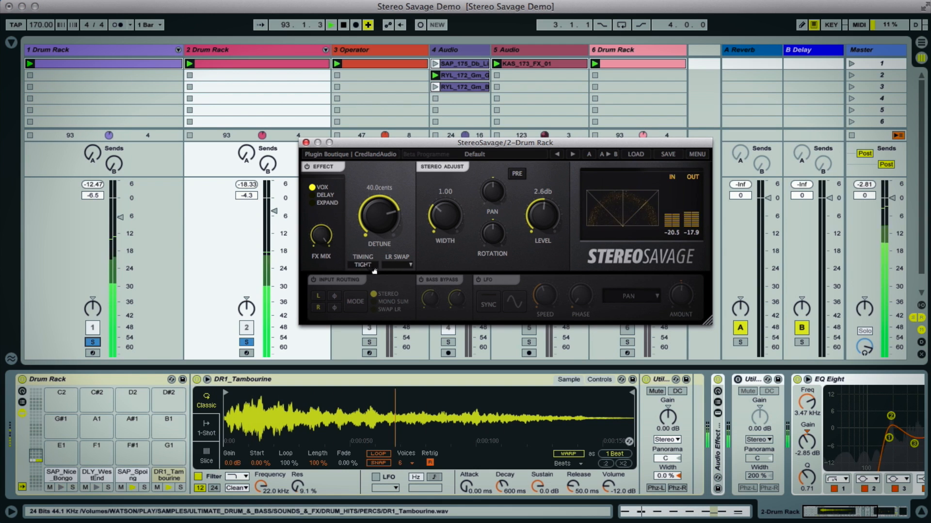
- Bypass and re-enable the Stereo Savage device on the 2 Drum Rack track to compare the sound
{"action": "scroll", "coordinate": [843, 422], "scroll_direction": "right", "scroll_amount": 7}
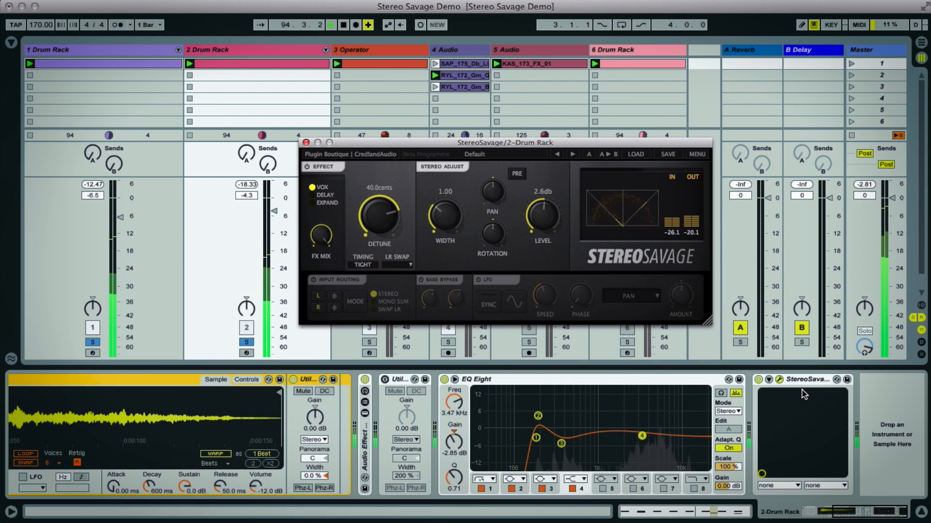
{"action": "left_click", "coordinate": [759, 380]}
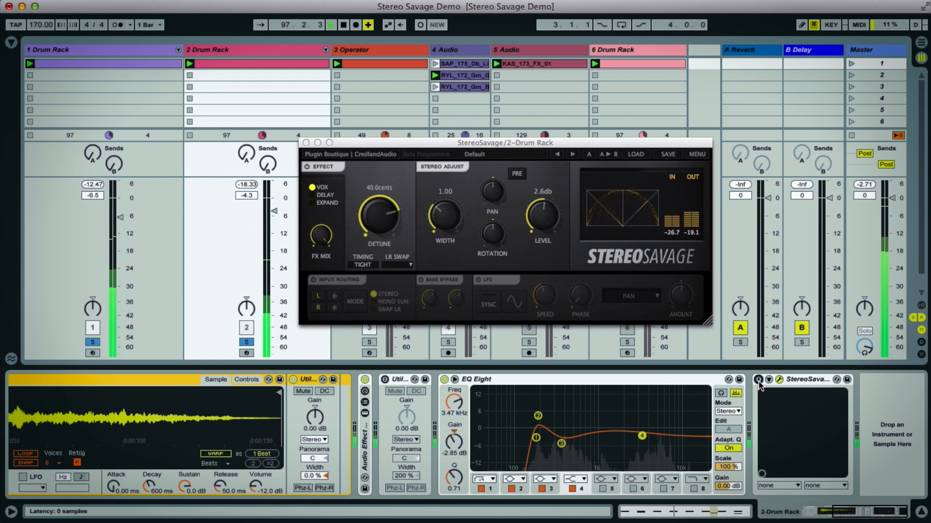
{"action": "left_click", "coordinate": [758, 380]}
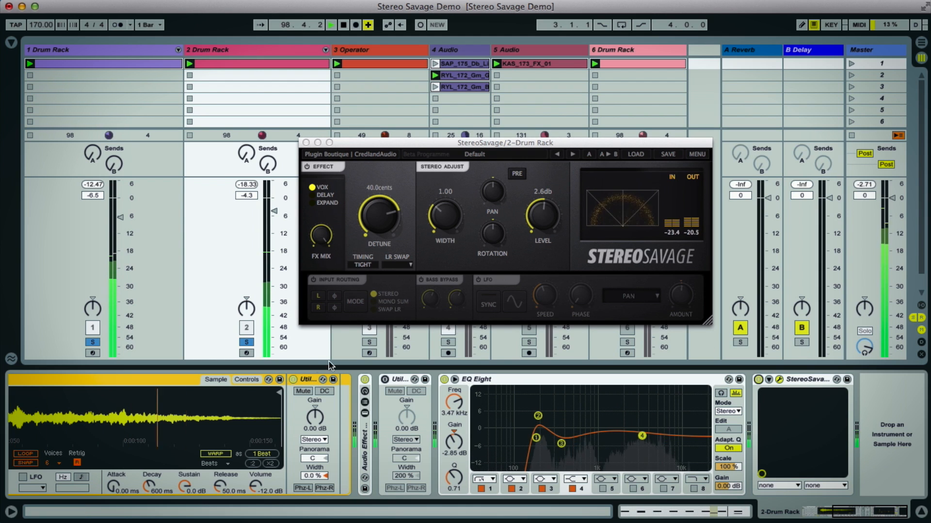
- Switch the Stereo Savage effect to Delay with a 14.7 ms delay and unsolo the 1 Drum Rack track
{"action": "left_click", "coordinate": [311, 195]}
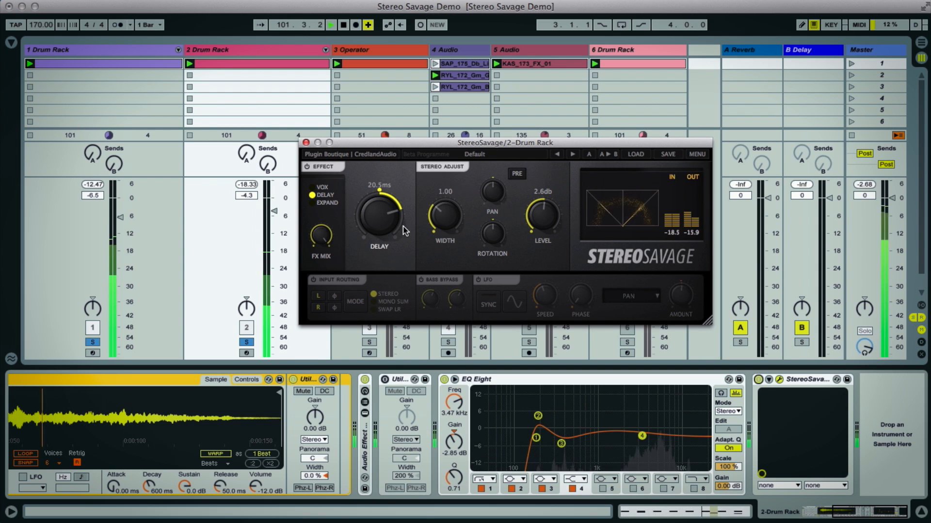
{"action": "left_click", "coordinate": [97, 343]}
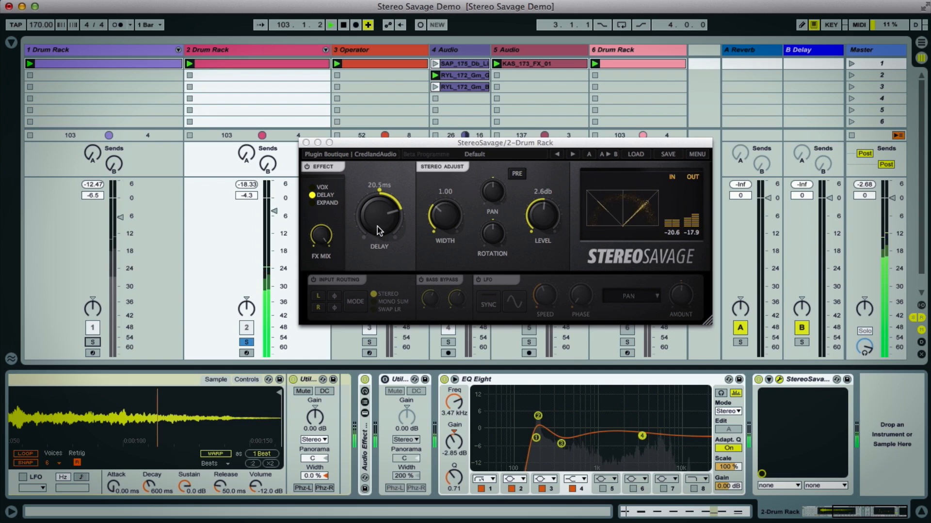
{"action": "left_click_drag", "start_coordinate": [379, 231], "coordinate": [381, 217]}
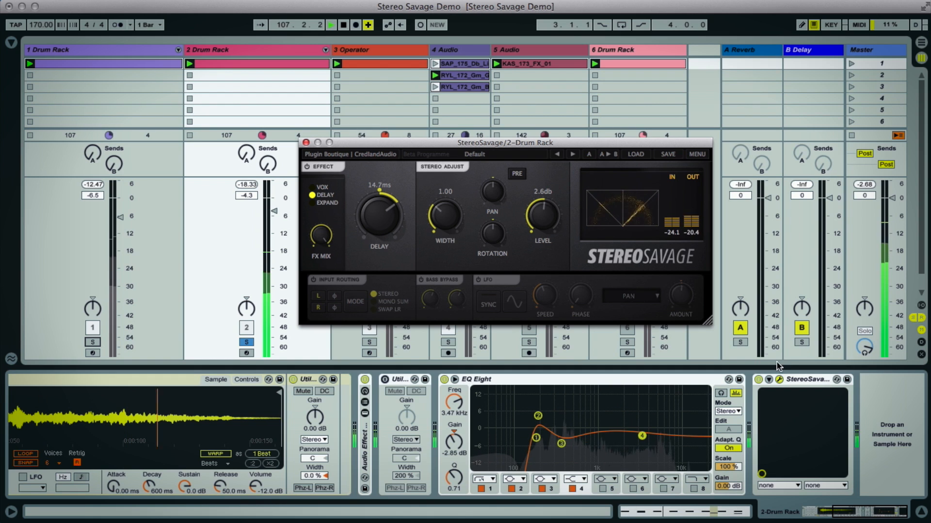
- Compare the bypassed sound, set the 2 Drum Rack Stereo Savage Delay to 16.5 ms and Width to 1.68, and lower its FX Mix
{"action": "left_click", "coordinate": [758, 380]}
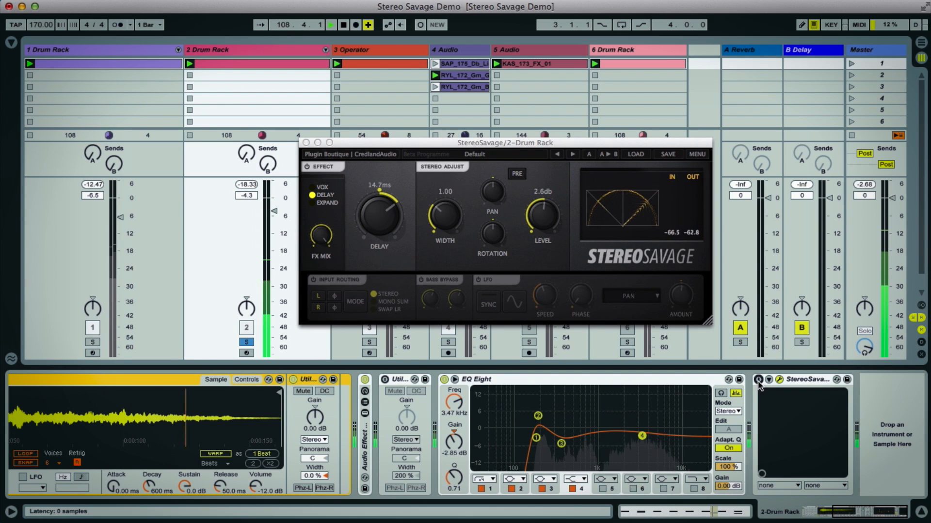
{"action": "left_click", "coordinate": [758, 380]}
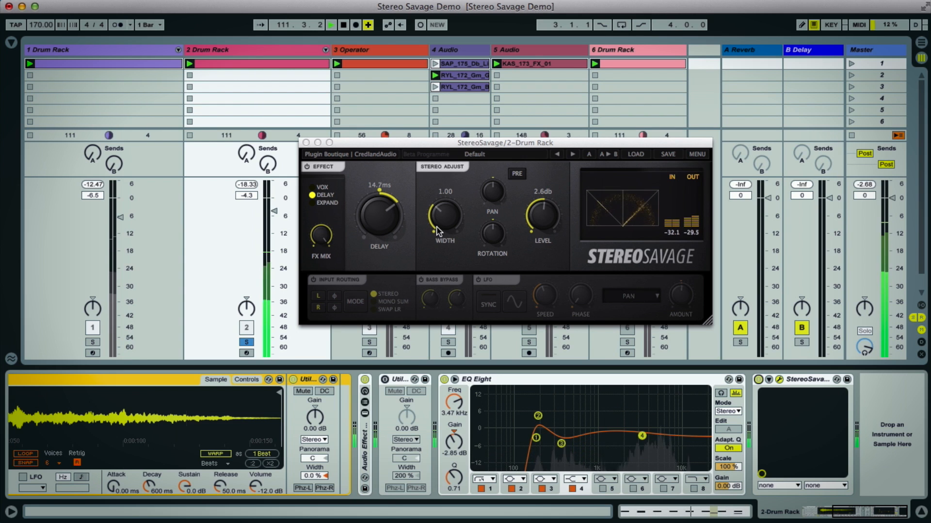
{"action": "left_click_drag", "start_coordinate": [444, 217], "coordinate": [445, 196]}
{"action": "left_click_drag", "start_coordinate": [316, 239], "coordinate": [326, 266]}
{"action": "left_click_drag", "start_coordinate": [377, 217], "coordinate": [353, 232]}
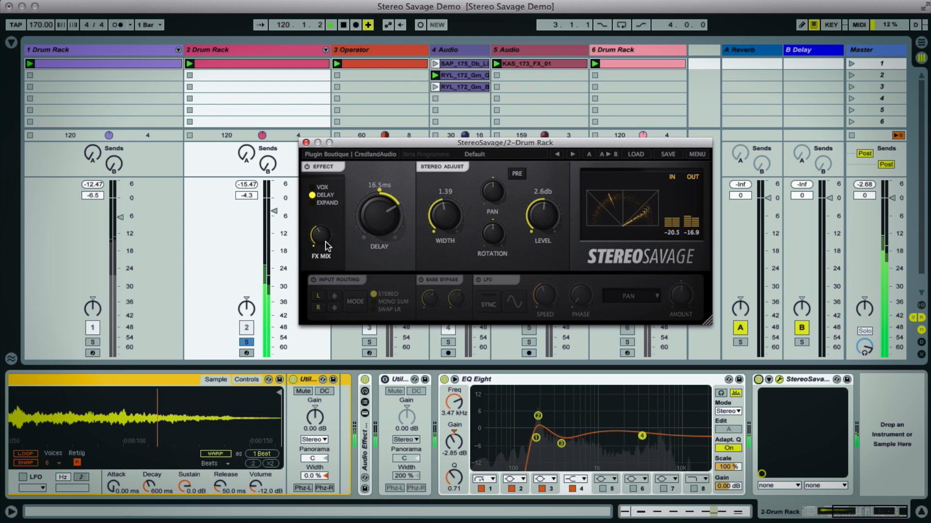
{"action": "left_click_drag", "start_coordinate": [449, 227], "coordinate": [446, 205]}
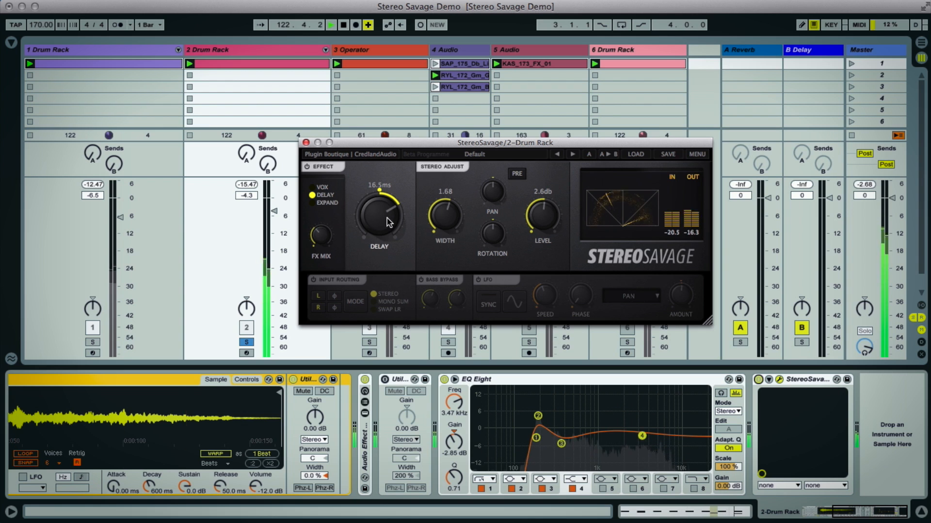
- Solo the 1 Drum Rack track alongside 2 Drum Rack and bypass Stereo Savage to compare the sound
{"action": "left_click", "coordinate": [92, 342]}
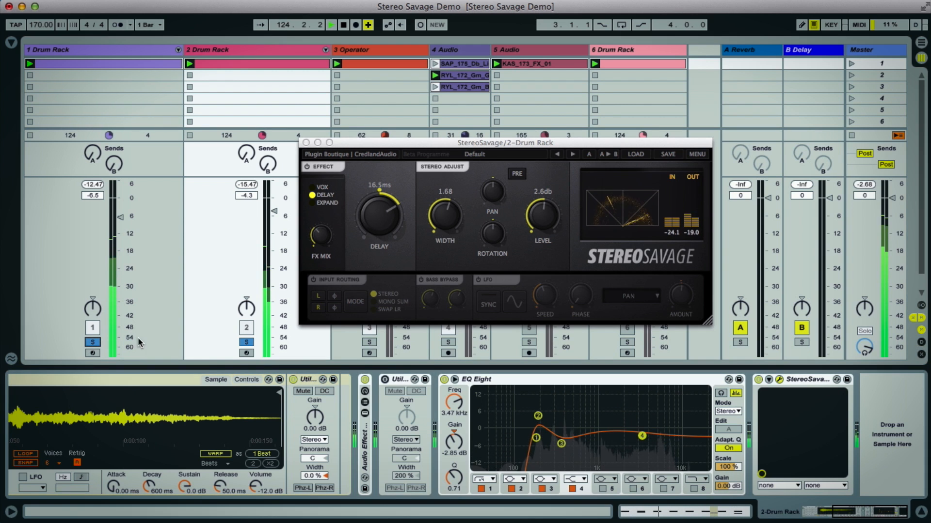
{"action": "left_click", "coordinate": [758, 380]}
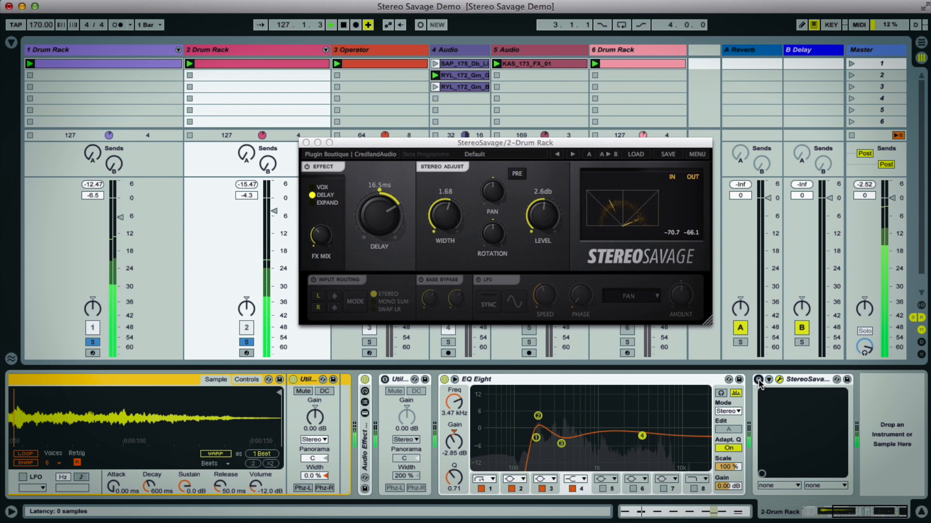
{"action": "mouse_move", "coordinate": [379, 219]}
{"action": "left_mouse_down"}
{"action": "mouse_move", "coordinate": [379, 205]}
{"action": "mouse_move", "coordinate": [378, 217]}
{"action": "left_mouse_up"}
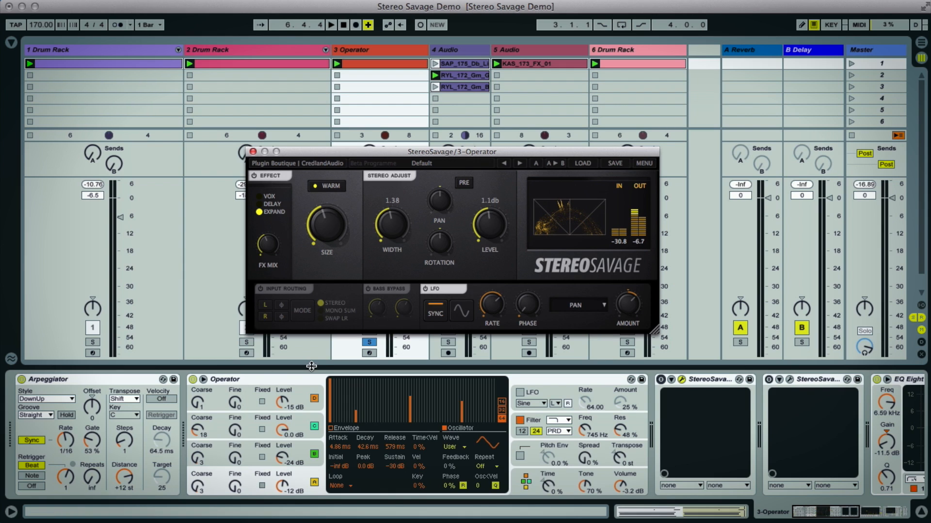
- Play the set, enable the first Stereo Savage device on the 3 Operator track and turn off its LFO
{"action": "key", "text": "space"}
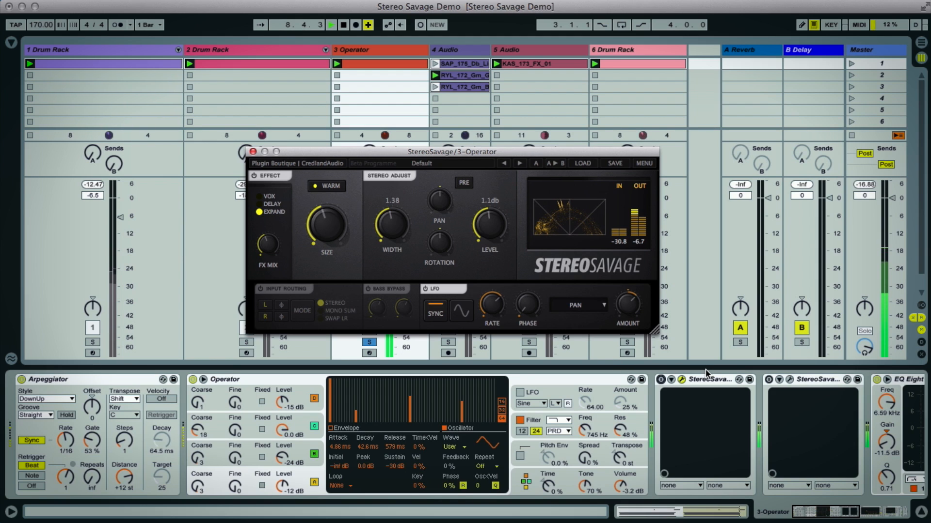
{"action": "left_click", "coordinate": [660, 380]}
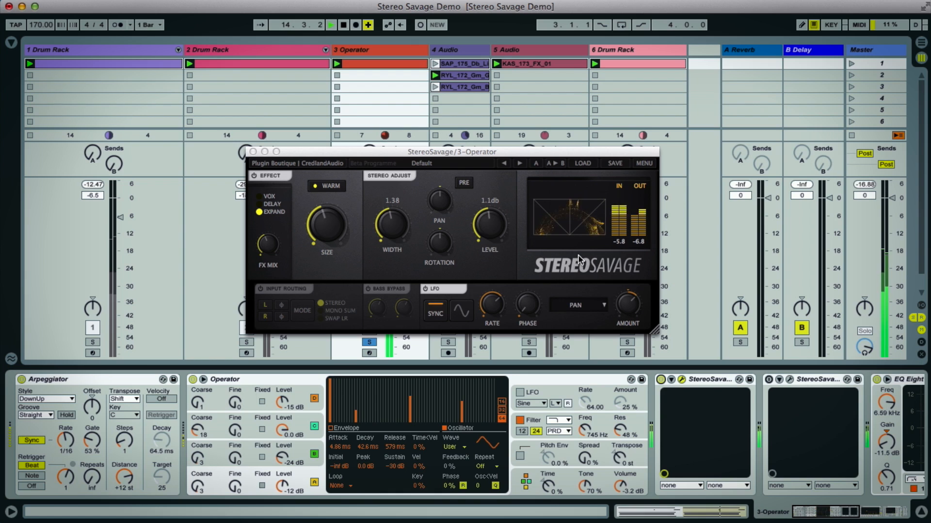
{"action": "left_click", "coordinate": [427, 289]}
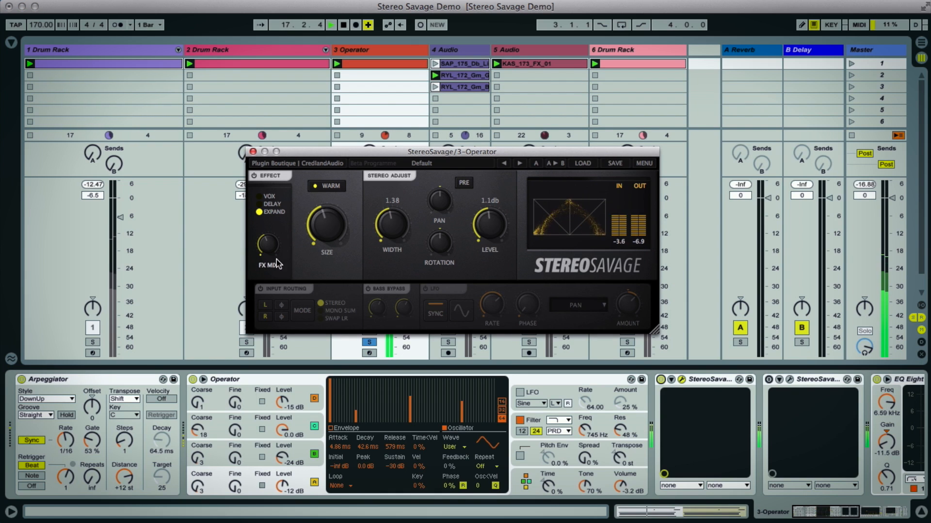
- Sweep the Expand Size to maximum and back to slightly above halfway, and readjust the FX Mix on the 3 Operator track
{"action": "left_click_drag", "start_coordinate": [266, 245], "coordinate": [338, 257]}
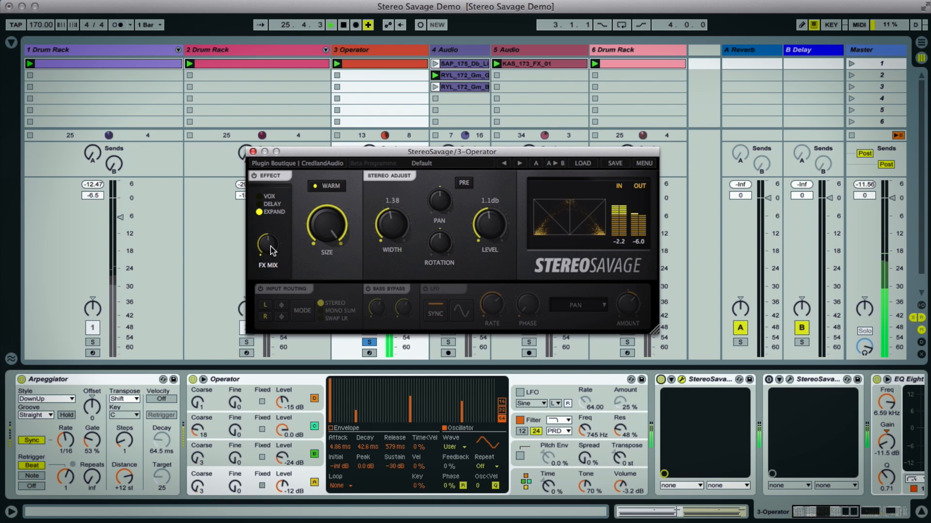
{"action": "left_click_drag", "start_coordinate": [270, 247], "coordinate": [268, 261]}
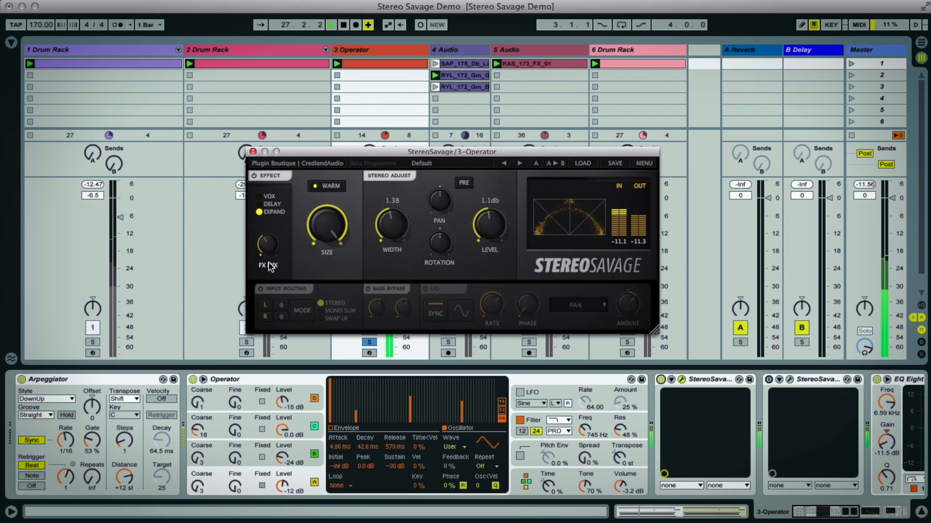
{"action": "left_click_drag", "start_coordinate": [326, 214], "coordinate": [329, 254]}
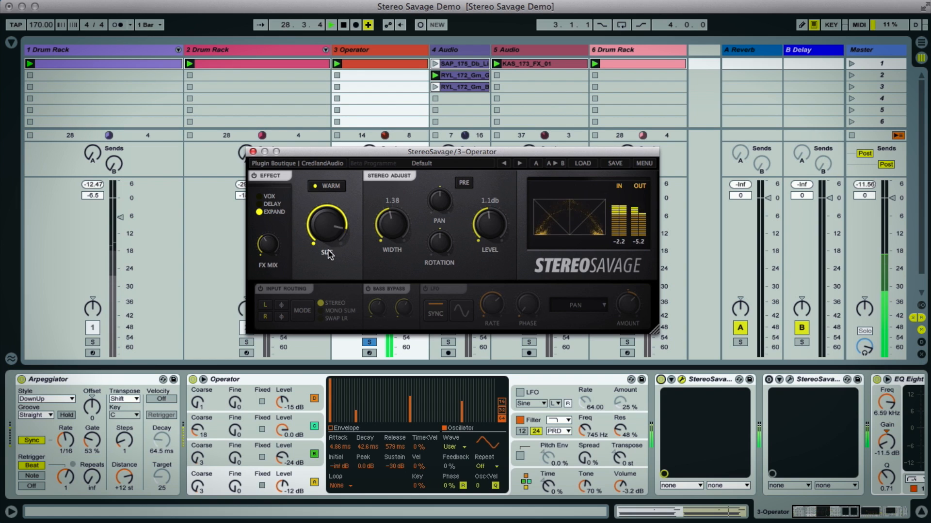
{"action": "left_click_drag", "start_coordinate": [327, 216], "coordinate": [327, 242]}
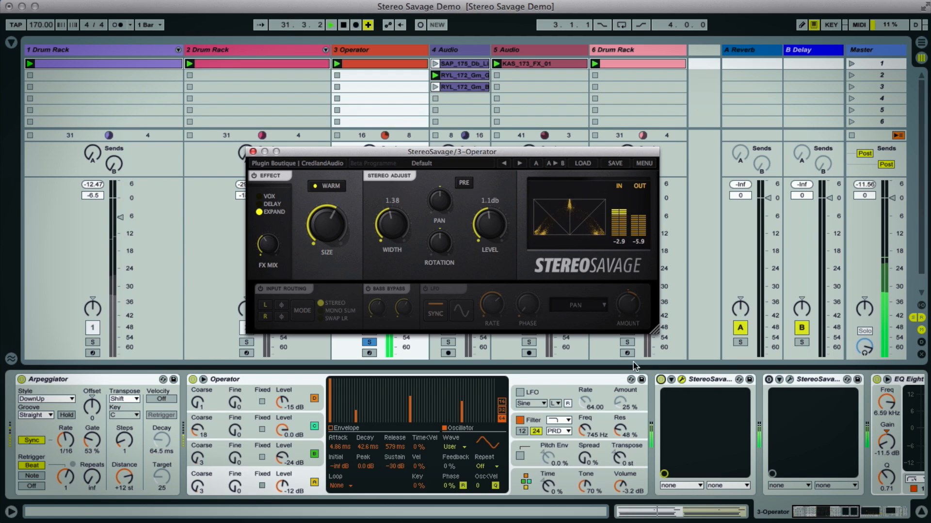
- Compare the 3 Operator track with Stereo Savage bypassed and enabled, and turn its LFO back on
{"action": "left_click", "coordinate": [659, 381]}
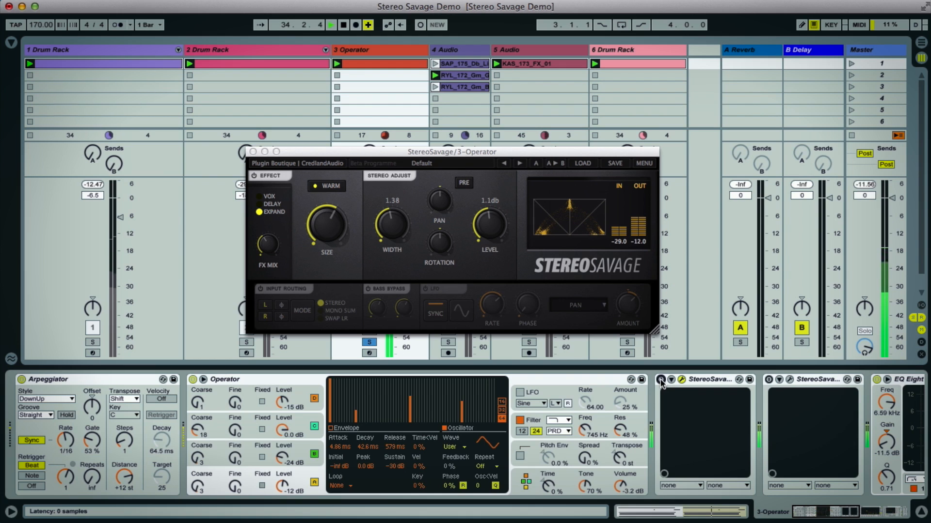
{"action": "left_click", "coordinate": [661, 381]}
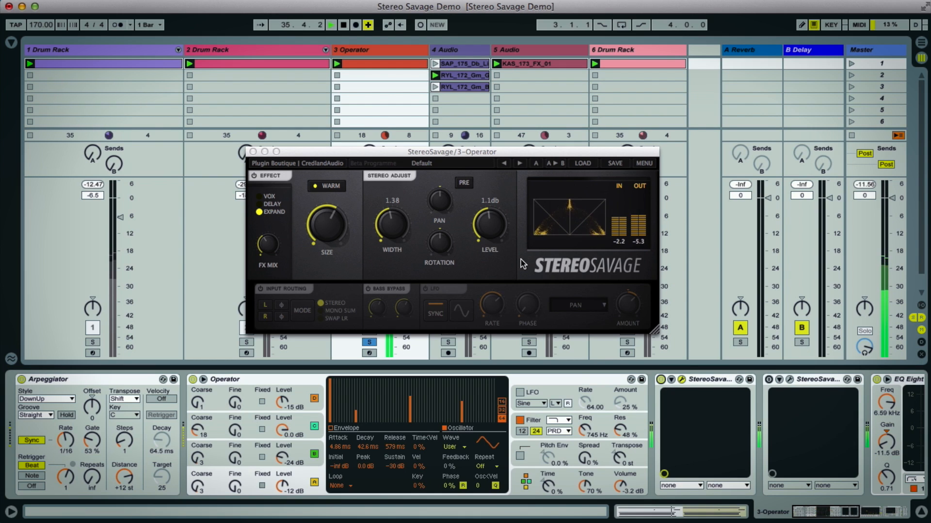
{"action": "left_click", "coordinate": [432, 289]}
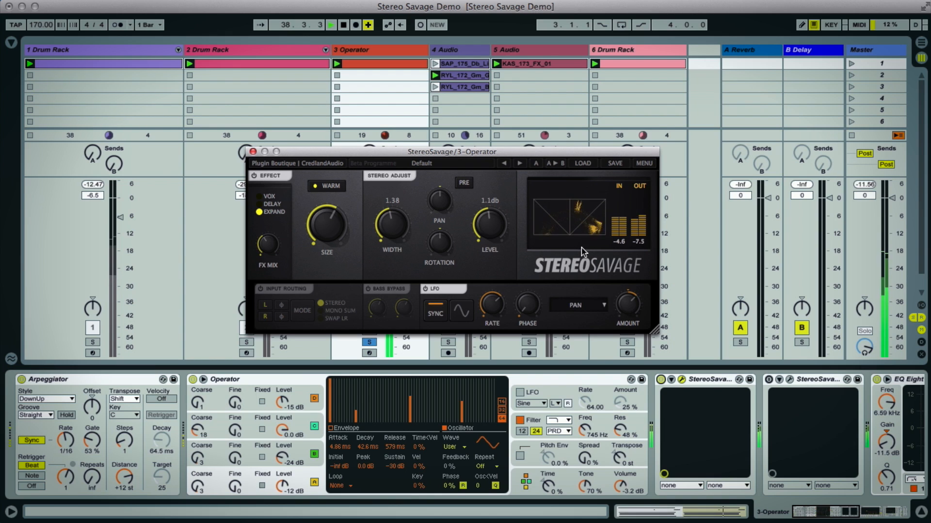
- Turn off the Effect section of Stereo Savage and set its Level to -0.6 dB
{"action": "left_click", "coordinate": [253, 177]}
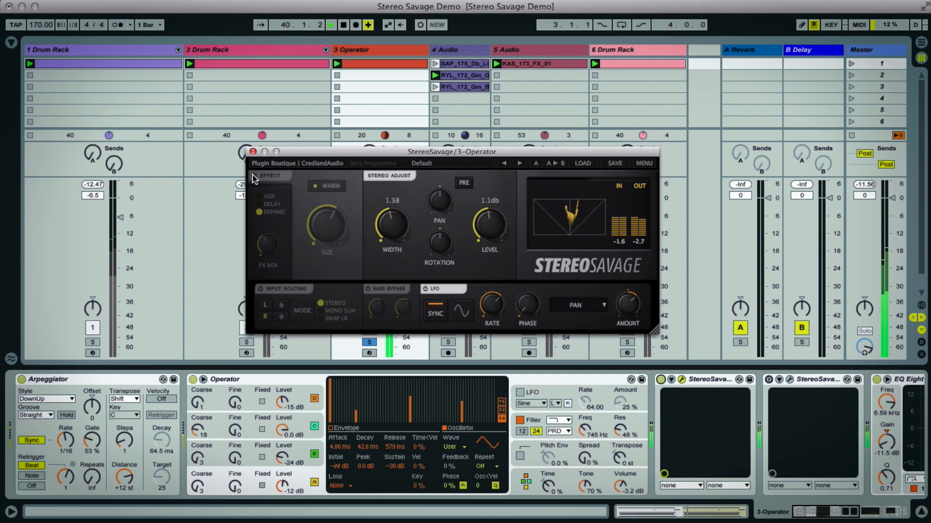
{"action": "left_click_drag", "start_coordinate": [494, 221], "coordinate": [493, 231]}
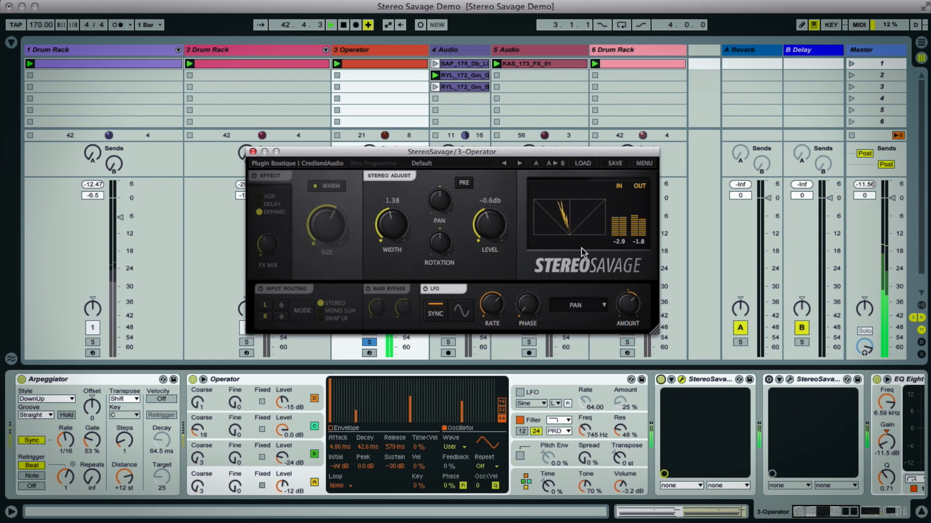
- Review the LFO destinations while keeping Pan, and switch the LFO off and on to compare the panning movement
{"action": "left_click", "coordinate": [592, 309]}
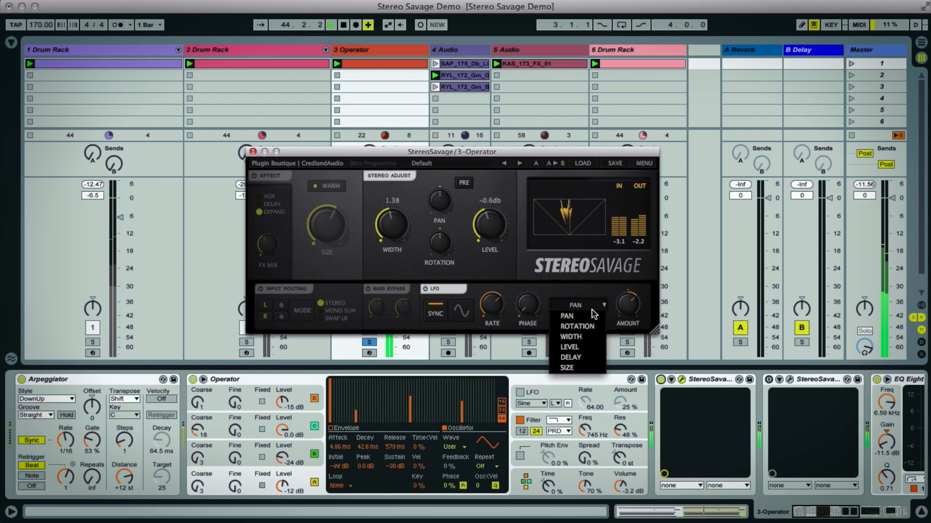
{"action": "left_click", "coordinate": [599, 290]}
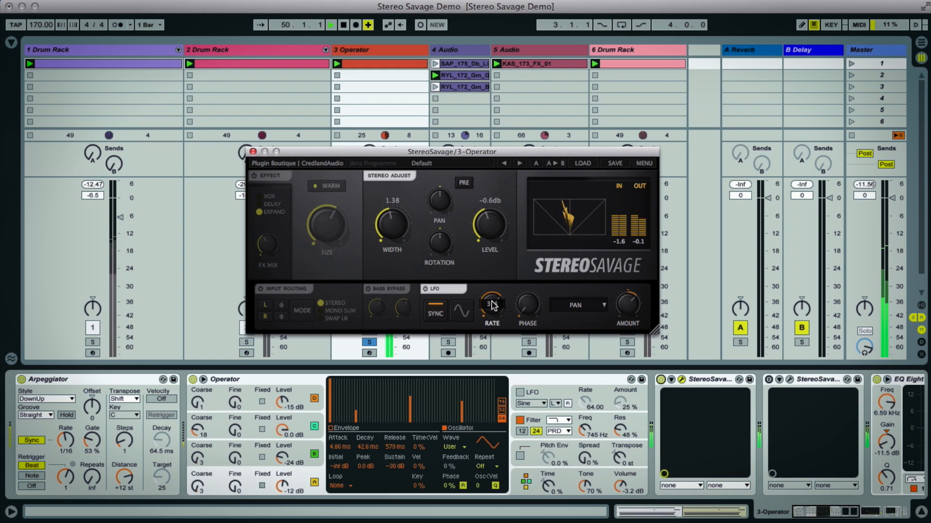
{"action": "mouse_move", "coordinate": [625, 287]}
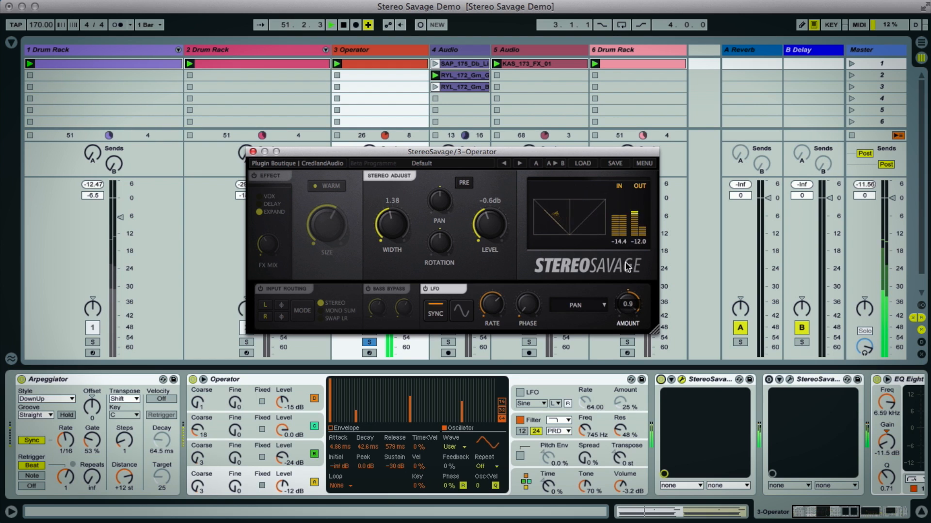
{"action": "left_click", "coordinate": [425, 289]}
{"action": "left_click", "coordinate": [424, 289]}
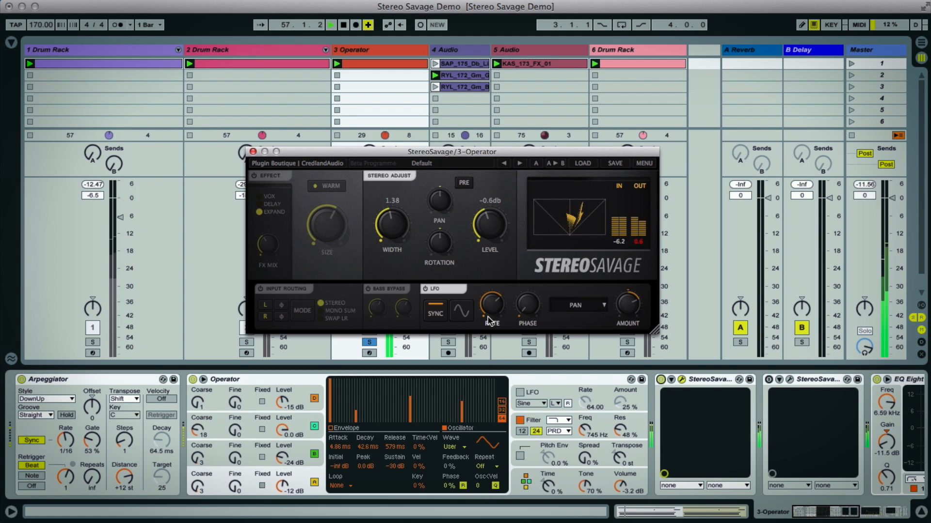
- Turn the Effect section back on, and bypass and re-enable Stereo Savage on the 3 Operator track
{"action": "left_click", "coordinate": [266, 181]}
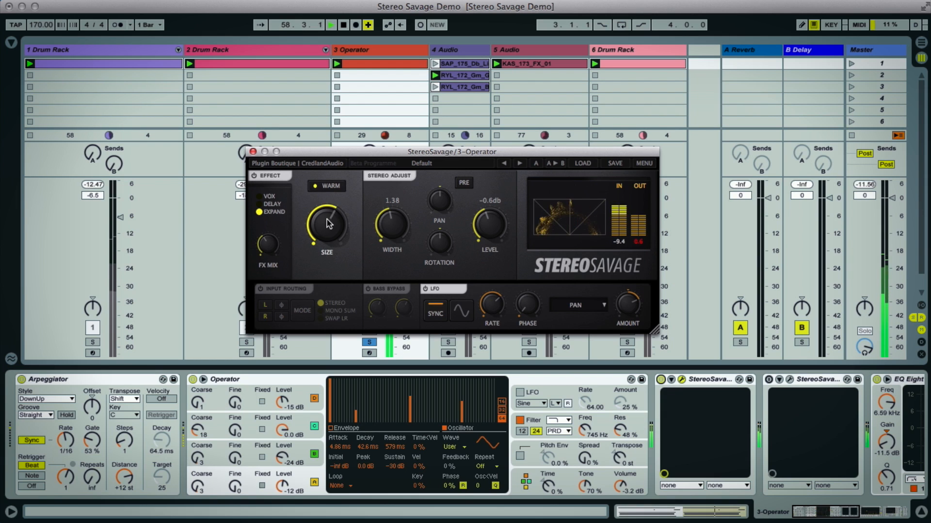
{"action": "left_click", "coordinate": [660, 380]}
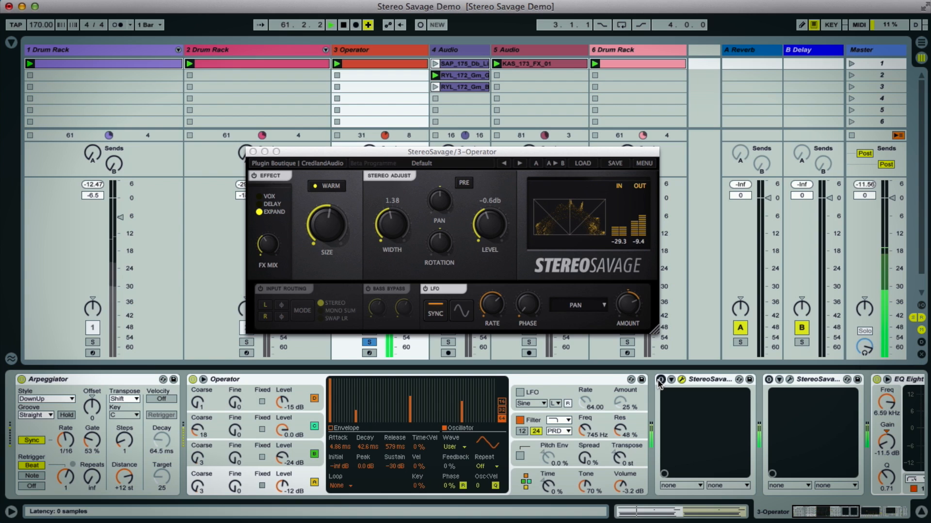
{"action": "left_click", "coordinate": [659, 380]}
- Assign the LFO to Size, readjust its Amount and set its Rate to 1/12
{"action": "left_click", "coordinate": [627, 310]}
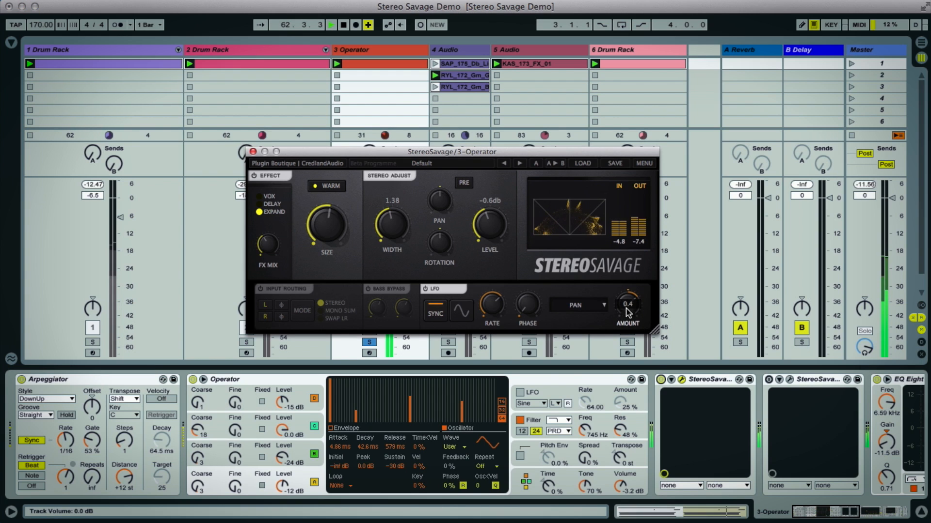
{"action": "left_click", "coordinate": [577, 305]}
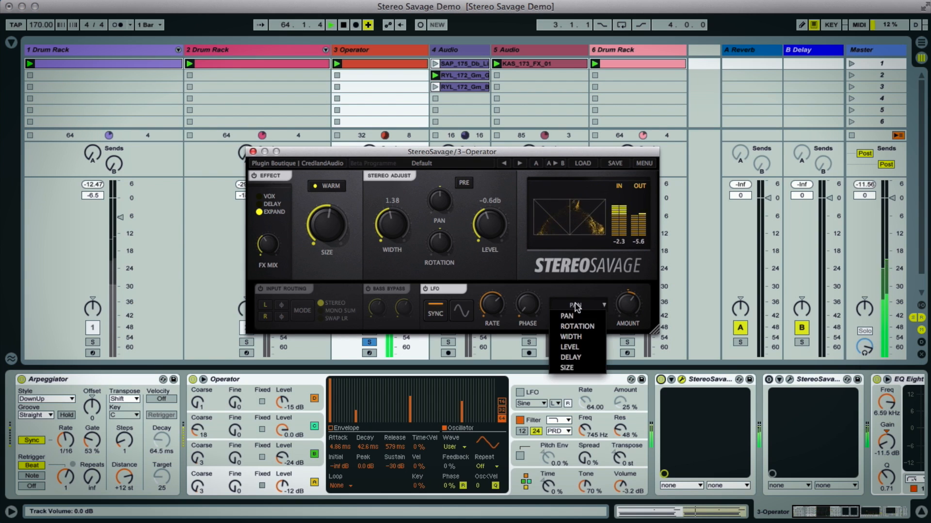
{"action": "left_click", "coordinate": [583, 367]}
{"action": "left_click_drag", "start_coordinate": [627, 313], "coordinate": [625, 299]}
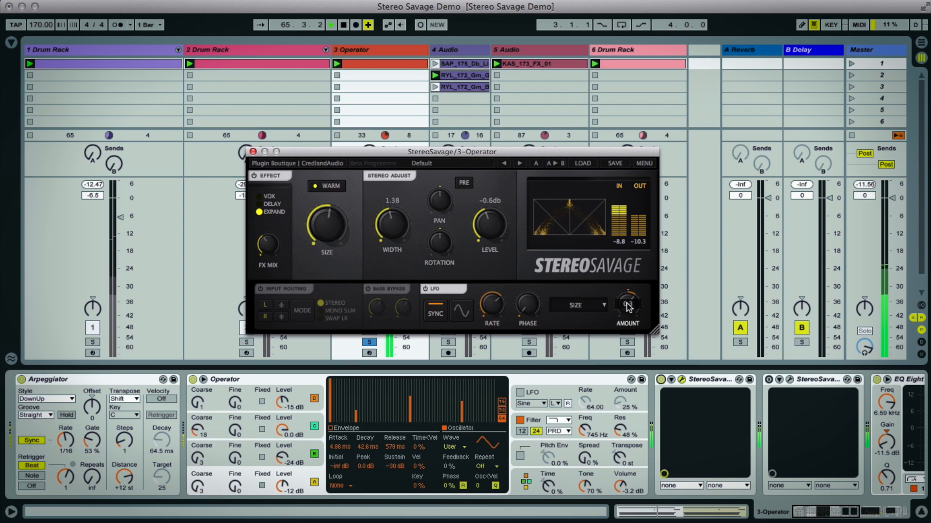
{"action": "left_click_drag", "start_coordinate": [494, 309], "coordinate": [502, 363]}
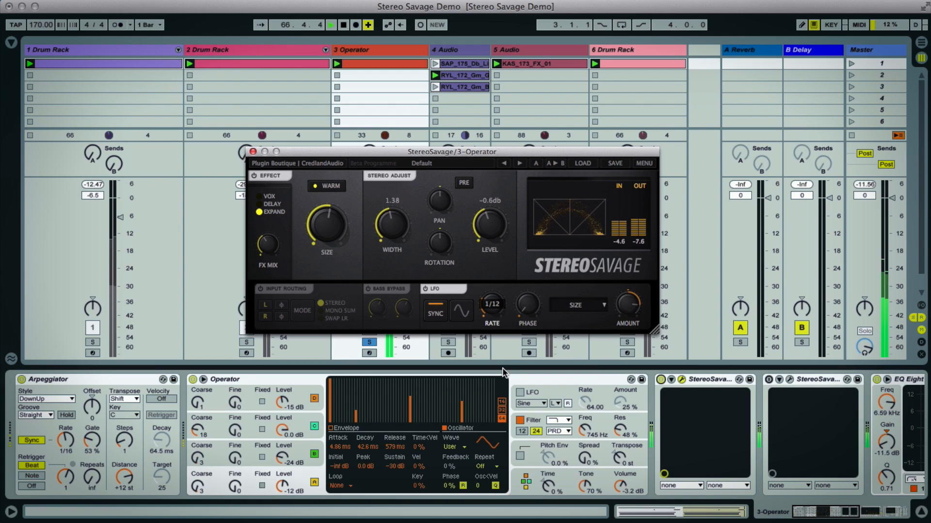
- Assign the LFO to Level, lower the Level to -inf and readjust the LFO Amount
{"action": "left_click", "coordinate": [579, 306]}
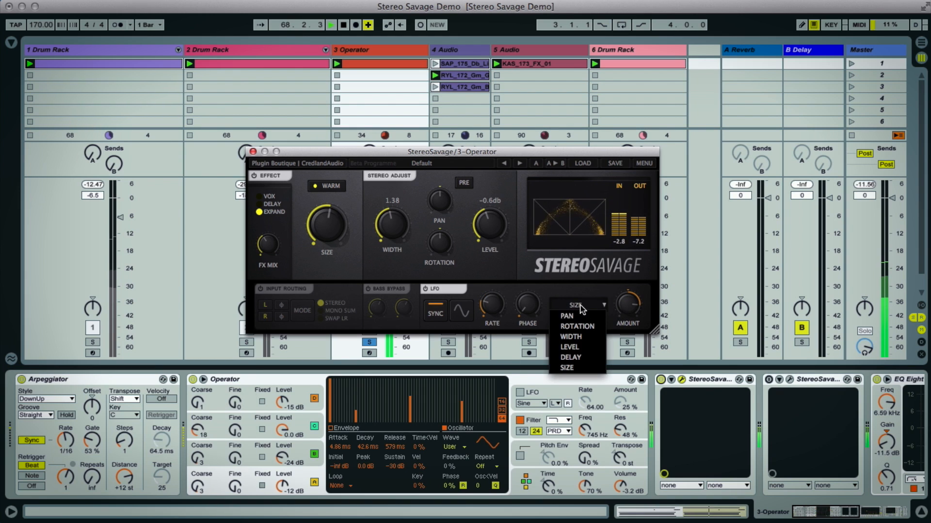
{"action": "left_click", "coordinate": [570, 347]}
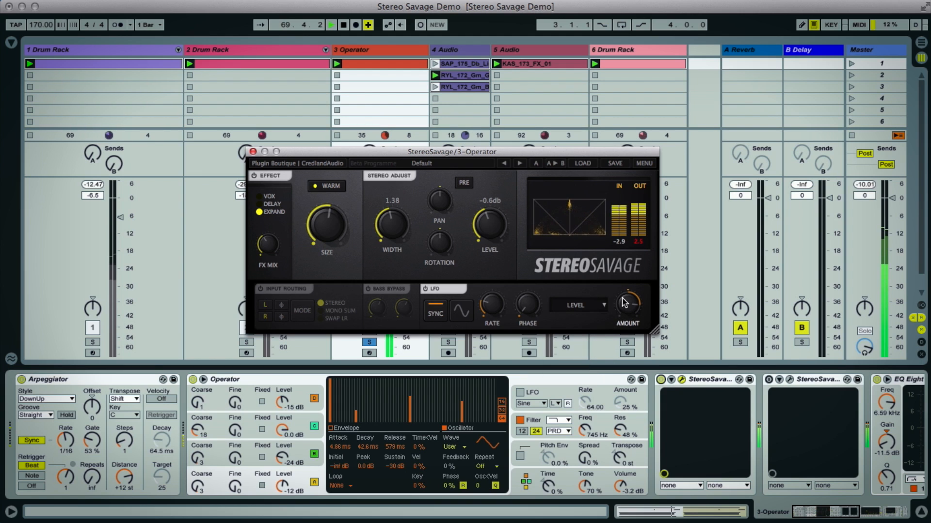
{"action": "left_click_drag", "start_coordinate": [489, 220], "coordinate": [524, 321]}
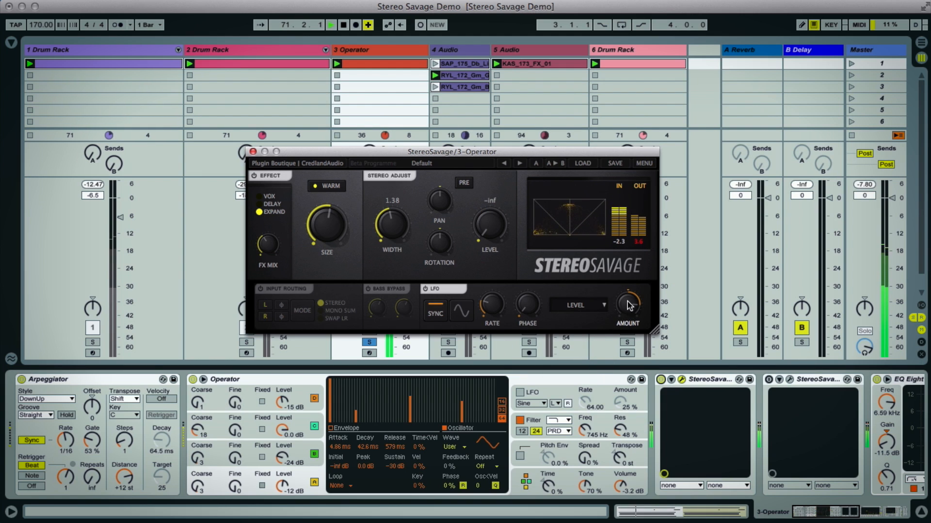
{"action": "left_click_drag", "start_coordinate": [628, 305], "coordinate": [630, 310]}
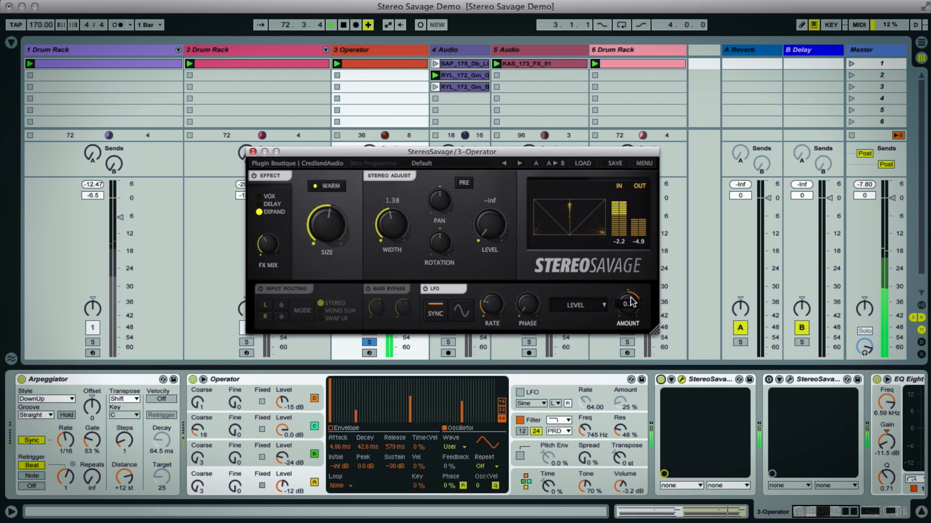
- Change the LFO waveform from sine to square and readjust the LFO Amount
{"action": "left_click", "coordinate": [462, 313]}
{"action": "left_click", "coordinate": [463, 334]}
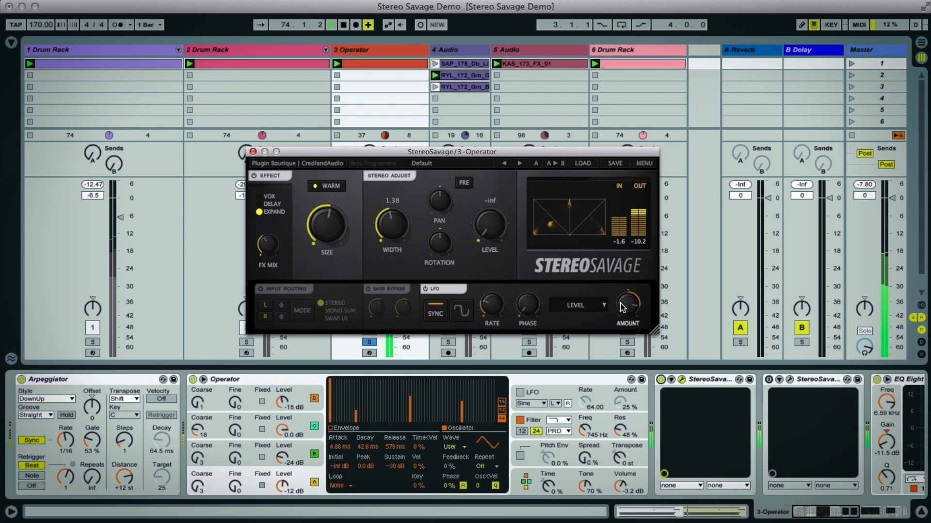
{"action": "left_click_drag", "start_coordinate": [625, 304], "coordinate": [626, 296]}
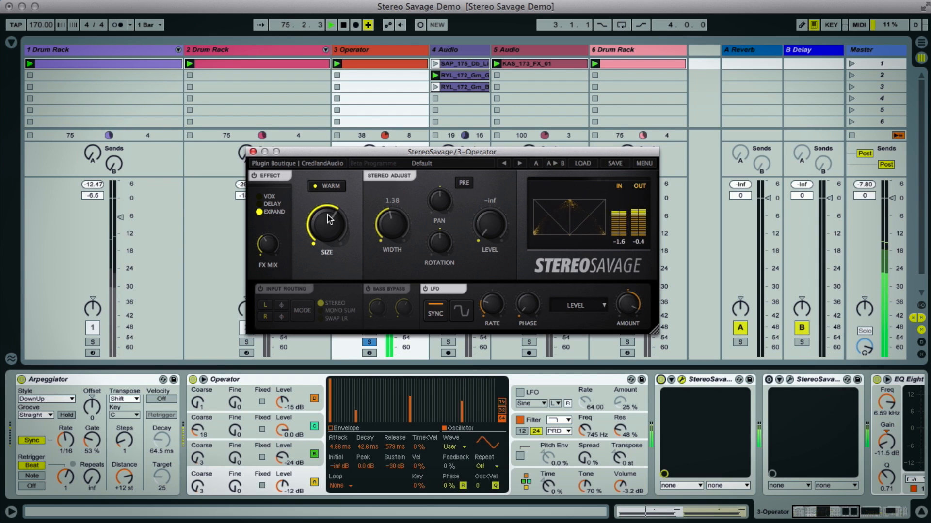
- Solo the 1 Drum Rack track too, set 3 Operator's volume to -19.3 dB, and bypass and re-enable its Stereo Savage
{"action": "left_click", "coordinate": [92, 343]}
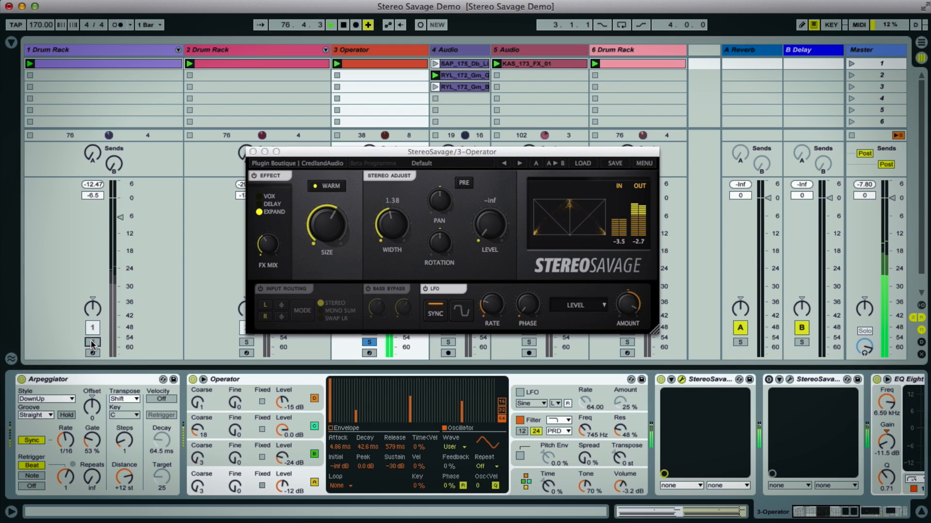
{"action": "left_click_drag", "start_coordinate": [314, 157], "coordinate": [520, 143]}
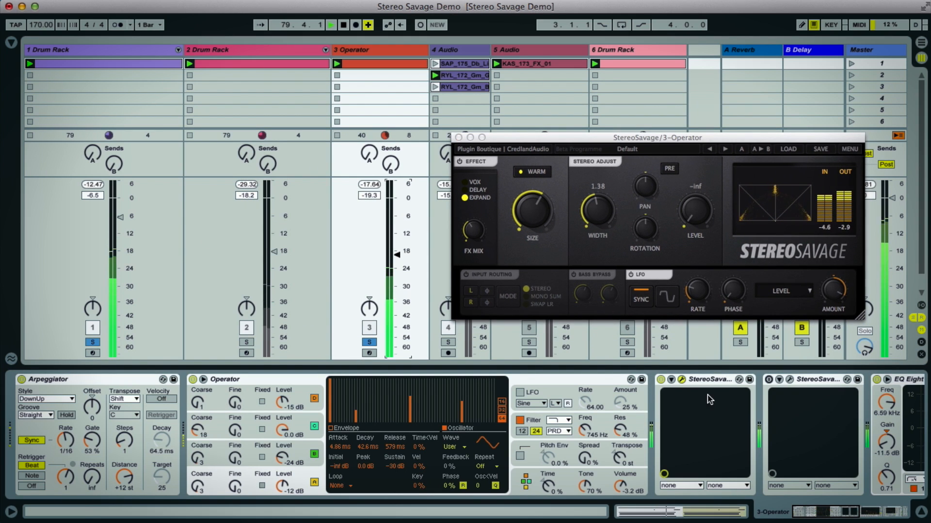
{"action": "left_click", "coordinate": [660, 380]}
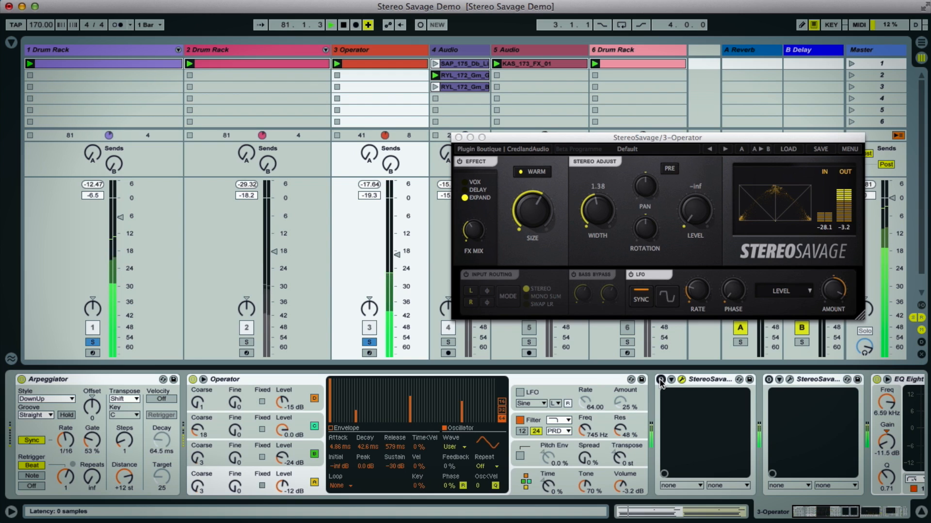
{"action": "left_click", "coordinate": [661, 379]}
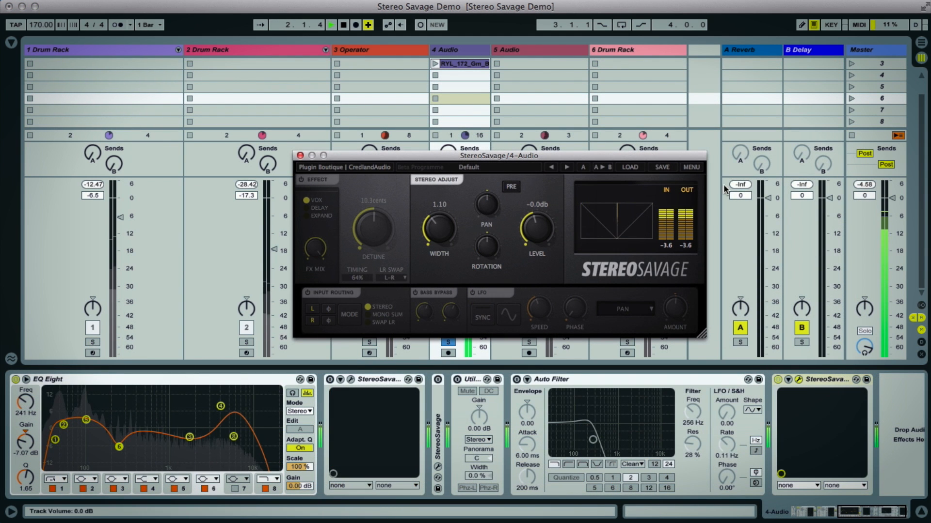
- Load the factory preset Bass Top Rotate in Stereo Savage on the 4 Audio track, and bypass and re-enable the plugin
{"action": "left_click_drag", "start_coordinate": [575, 159], "coordinate": [556, 149]}
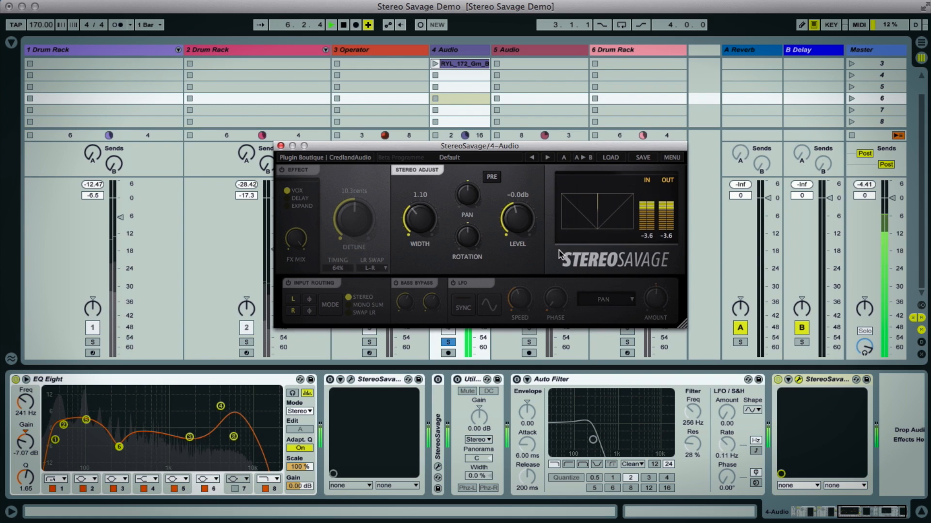
{"action": "left_click", "coordinate": [612, 158]}
{"action": "mouse_move", "coordinate": [628, 203]}
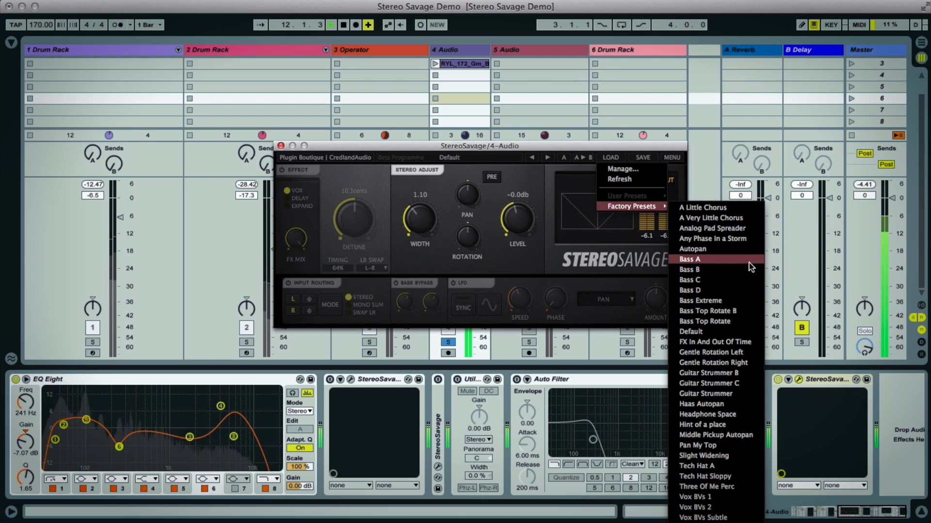
{"action": "left_click", "coordinate": [722, 322]}
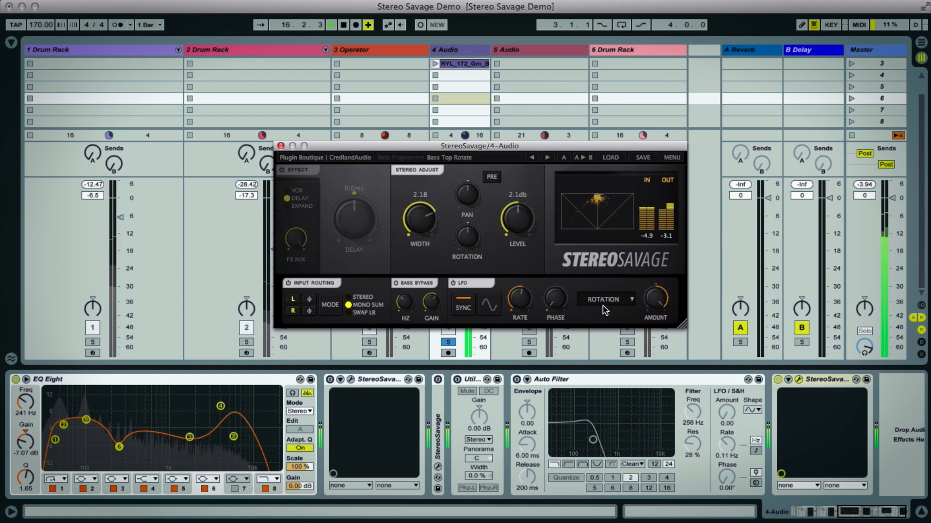
{"action": "left_click", "coordinate": [777, 381]}
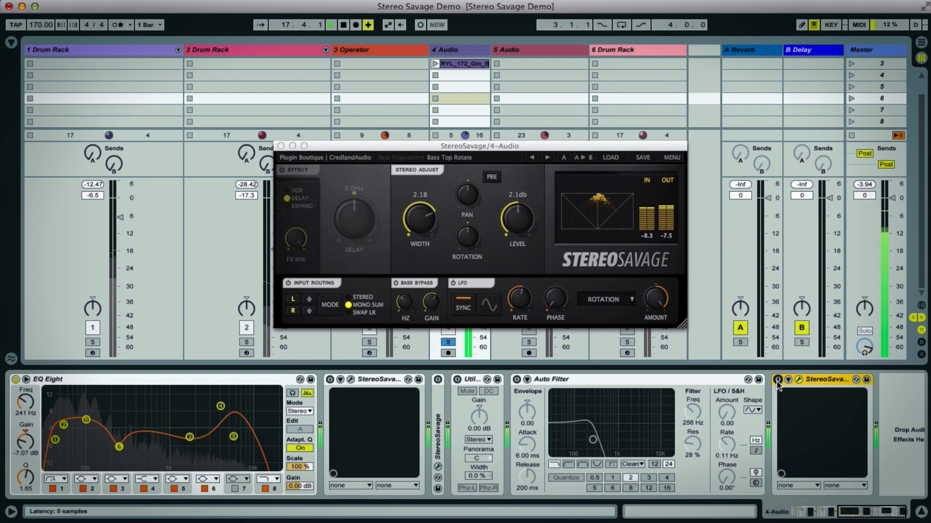
{"action": "left_click", "coordinate": [777, 380]}
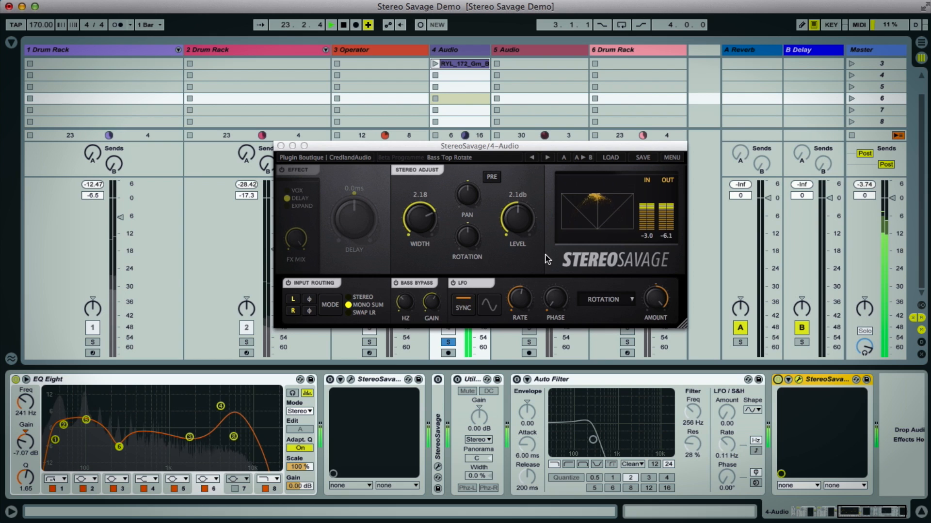
- Audition the bass with the Bass Bypass section off and on again, and with the whole Stereo Savage plugin bypassed and re-enabled
{"action": "left_click", "coordinate": [417, 285]}
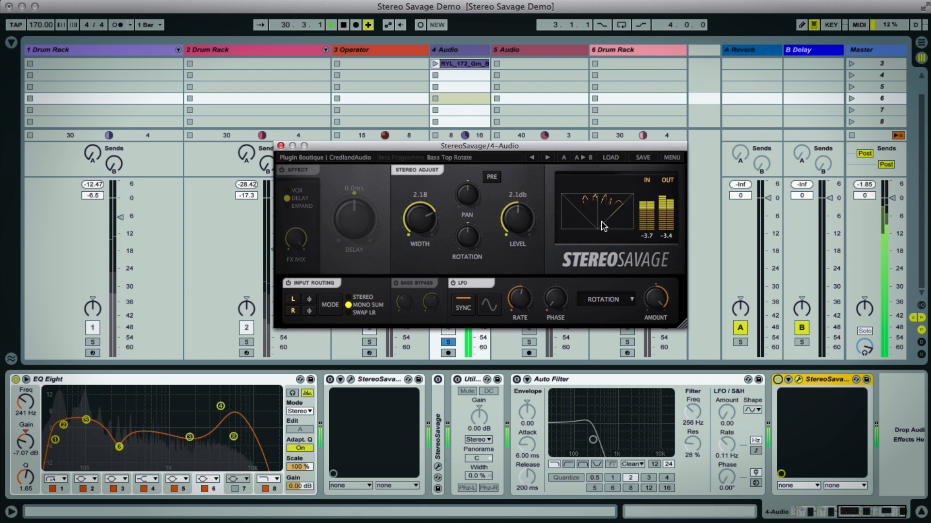
{"action": "left_click", "coordinate": [416, 286]}
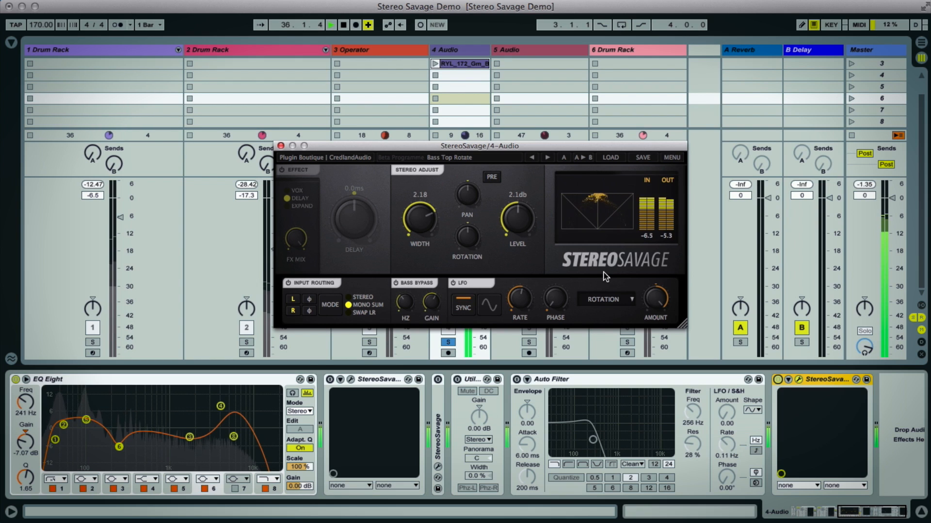
{"action": "left_click", "coordinate": [778, 379]}
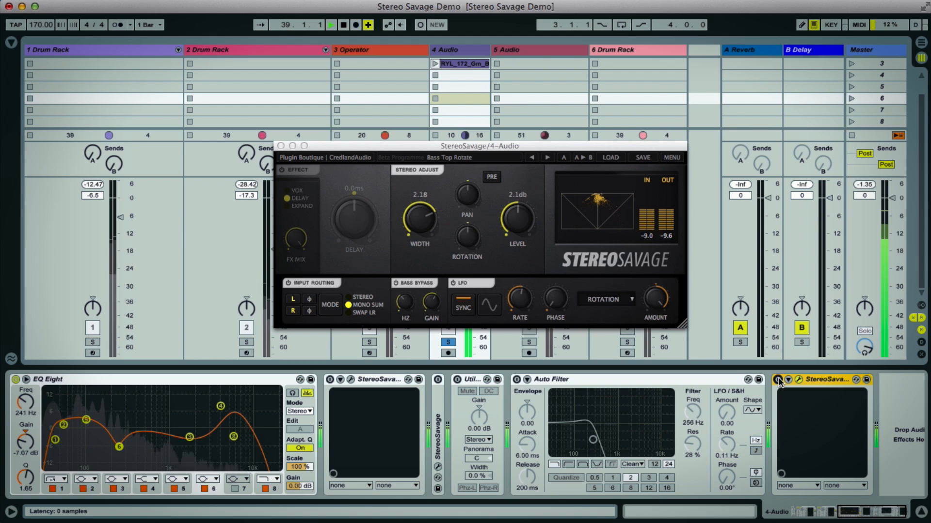
{"action": "left_click", "coordinate": [778, 380]}
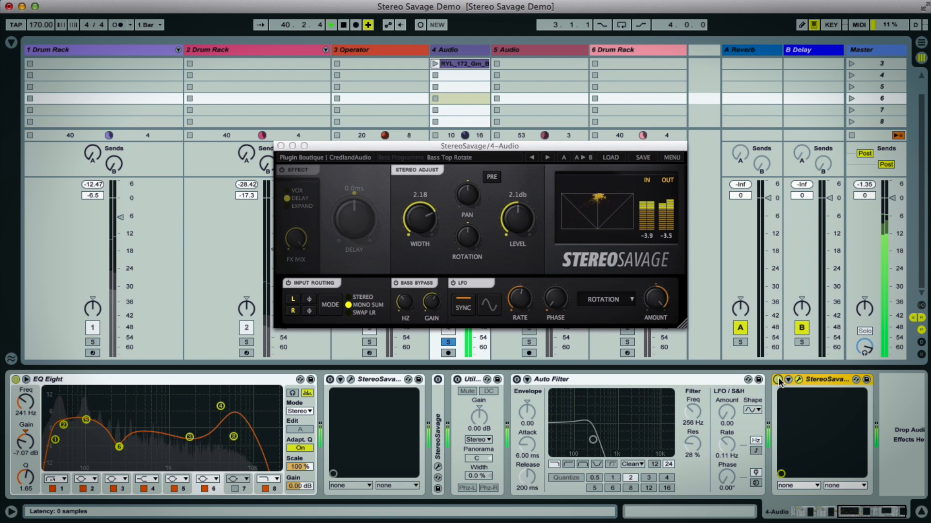
- Switch Stereo Savage on the 4 Audio track to the Bass Extreme preset and readjust the Bass Bypass frequency
{"action": "left_click", "coordinate": [533, 160]}
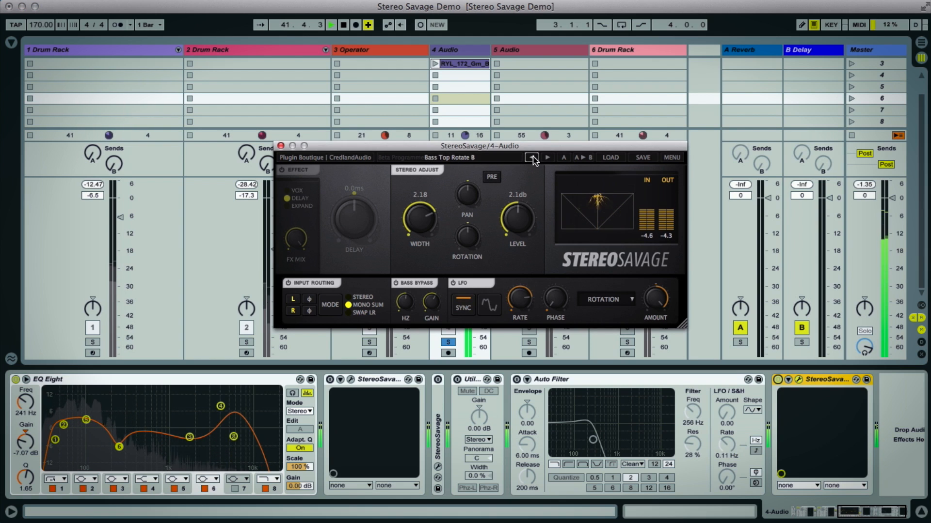
{"action": "left_click", "coordinate": [533, 158]}
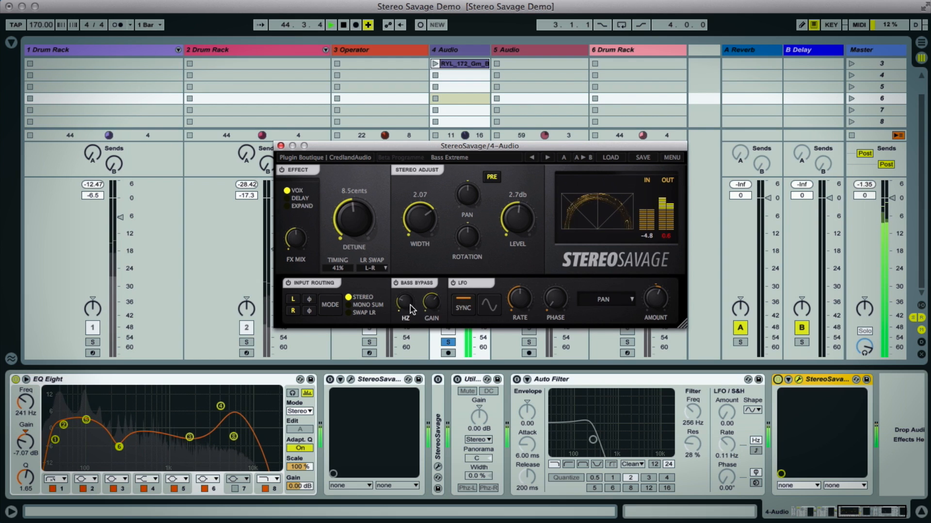
{"action": "left_click_drag", "start_coordinate": [405, 305], "coordinate": [410, 294]}
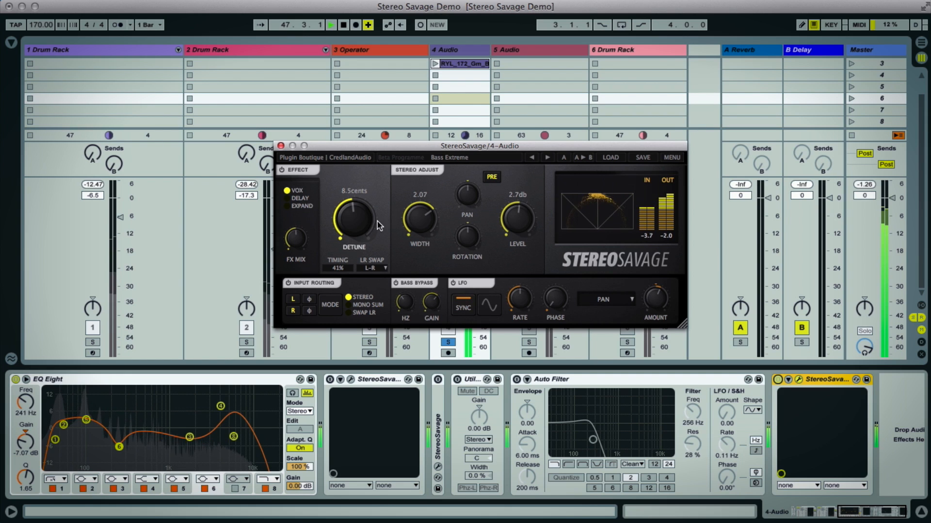
- Set the Width to 1.80 and the Detune to 7.5 cents, and toggle the bypass of Stereo Savage for comparison
{"action": "left_click_drag", "start_coordinate": [422, 217], "coordinate": [421, 228]}
{"action": "left_click_drag", "start_coordinate": [362, 214], "coordinate": [362, 219]}
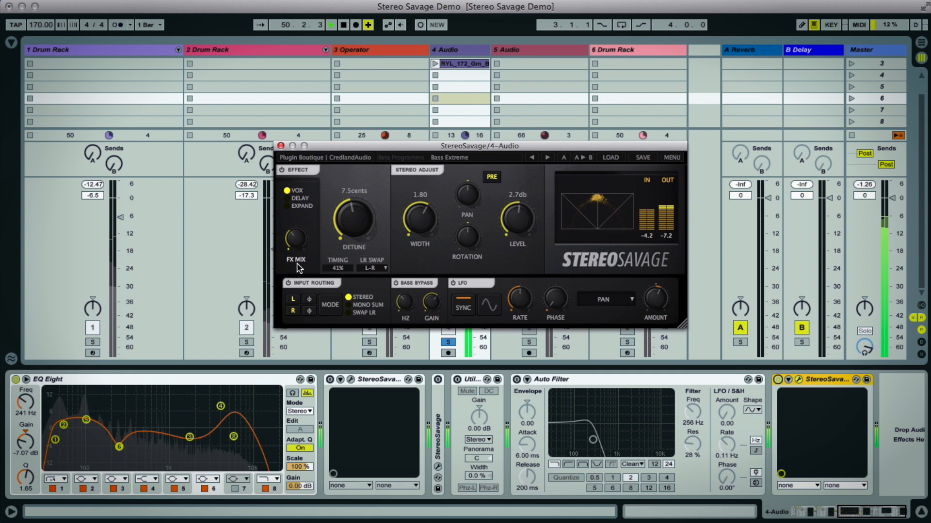
{"action": "left_click", "coordinate": [778, 381]}
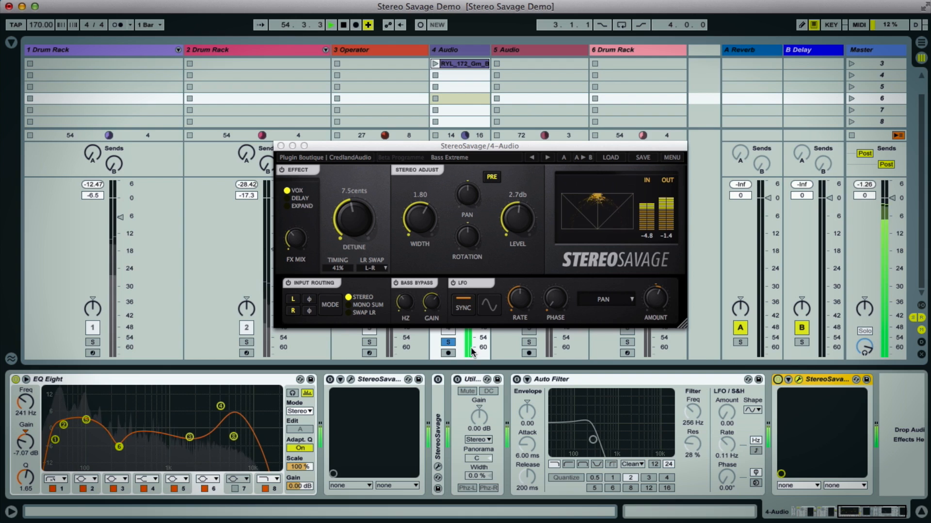
- With the 1 Drum Rack track soloed too, set the Width to 2.01 and Detune to 9.5 cents, and turn off the LFO
{"action": "left_click", "coordinate": [93, 342]}
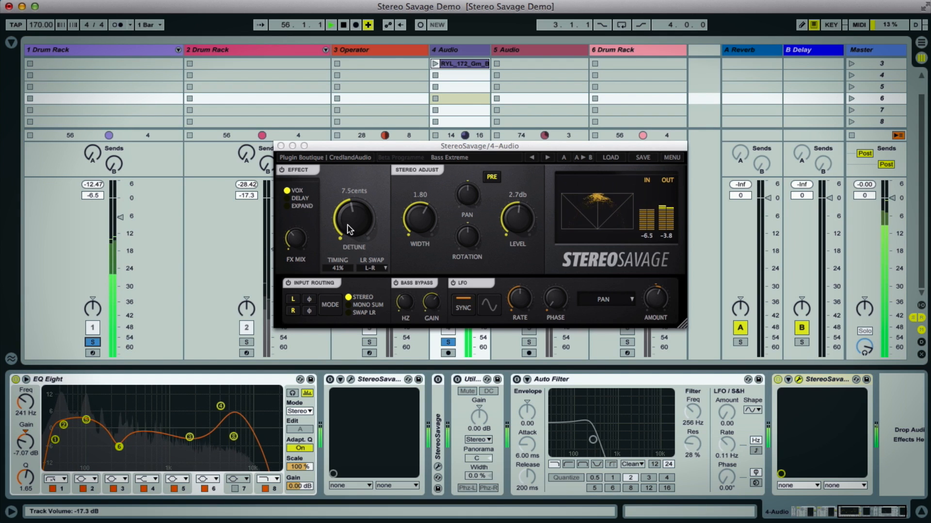
{"action": "left_click_drag", "start_coordinate": [347, 224], "coordinate": [347, 222]}
{"action": "left_click_drag", "start_coordinate": [419, 219], "coordinate": [418, 214]}
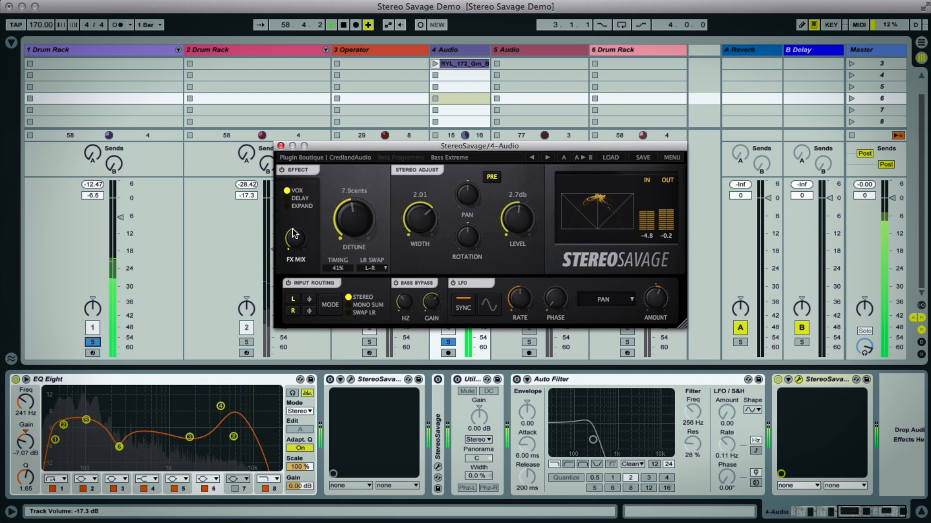
{"action": "left_click", "coordinate": [452, 283]}
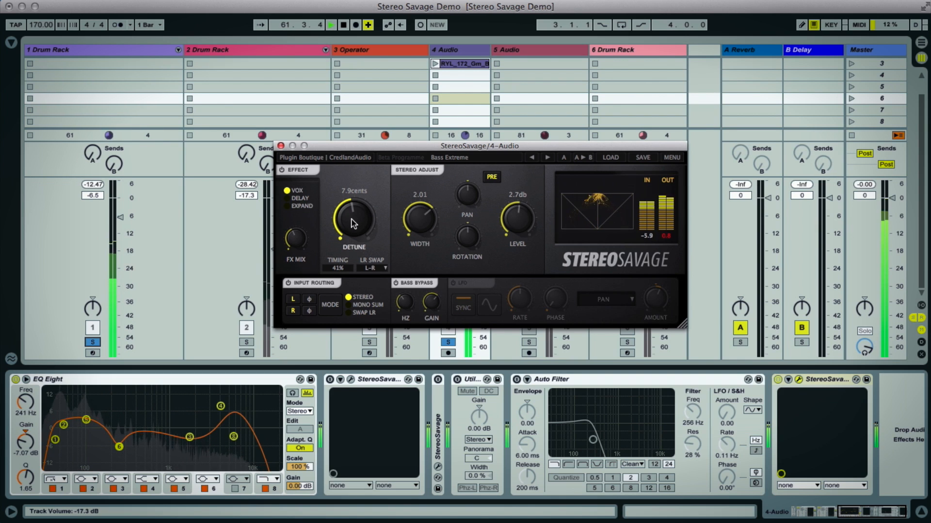
{"action": "mouse_move", "coordinate": [403, 301]}
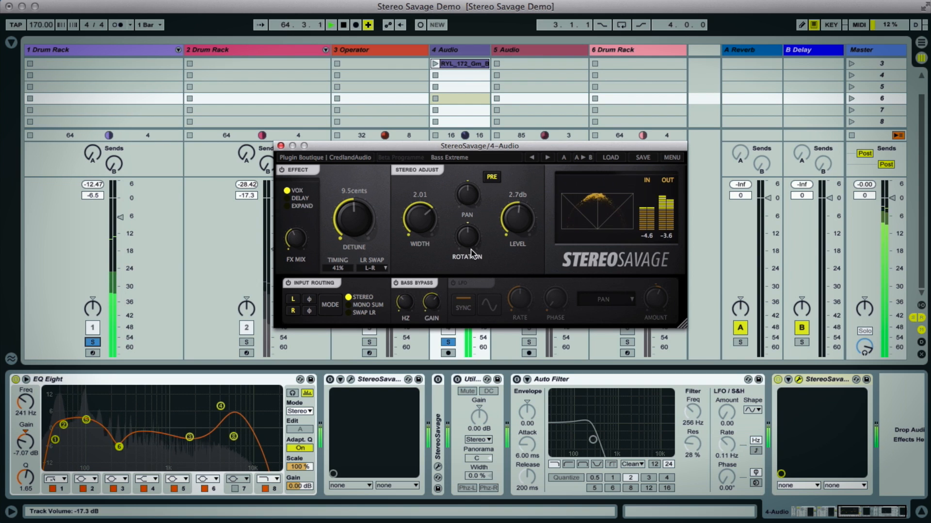
- Solo the 3 Operator track alongside the drums and bass, and set its volume to -28.7 dB
{"action": "left_click_drag", "start_coordinate": [389, 147], "coordinate": [540, 119]}
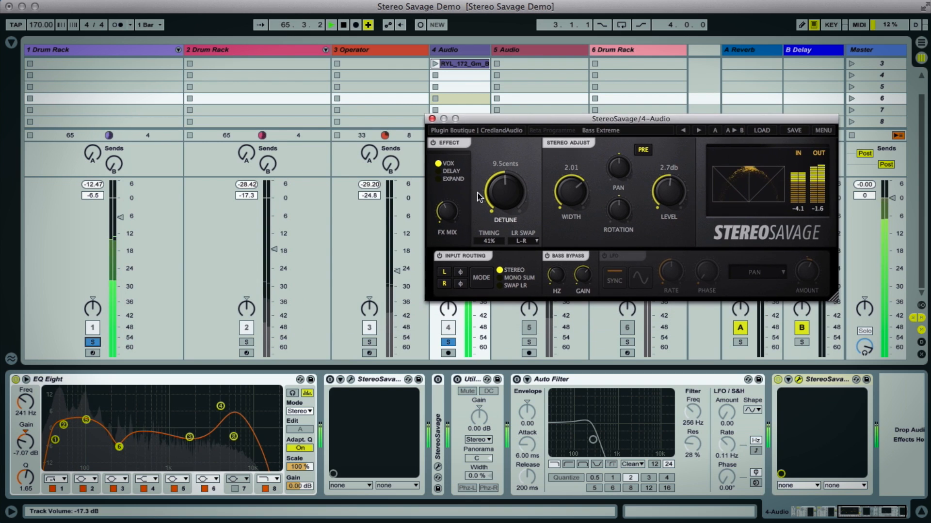
{"action": "left_click", "coordinate": [370, 342]}
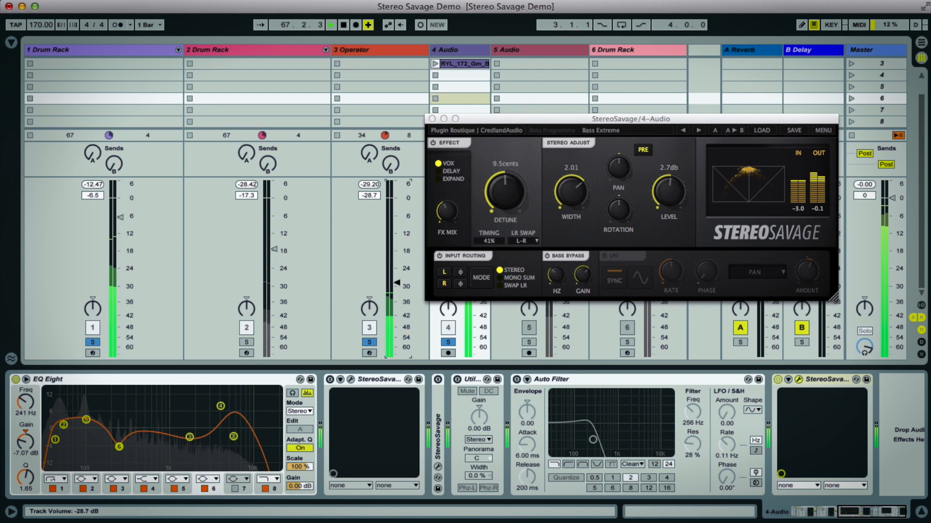